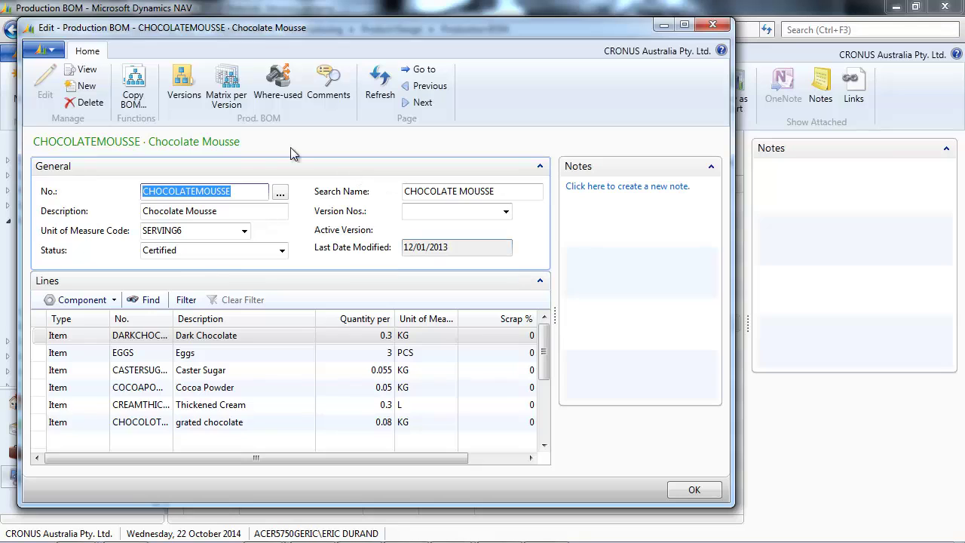
Create a new version of the Chocolate Mousse production BOM with the version code COINTREAU
click(190, 86)
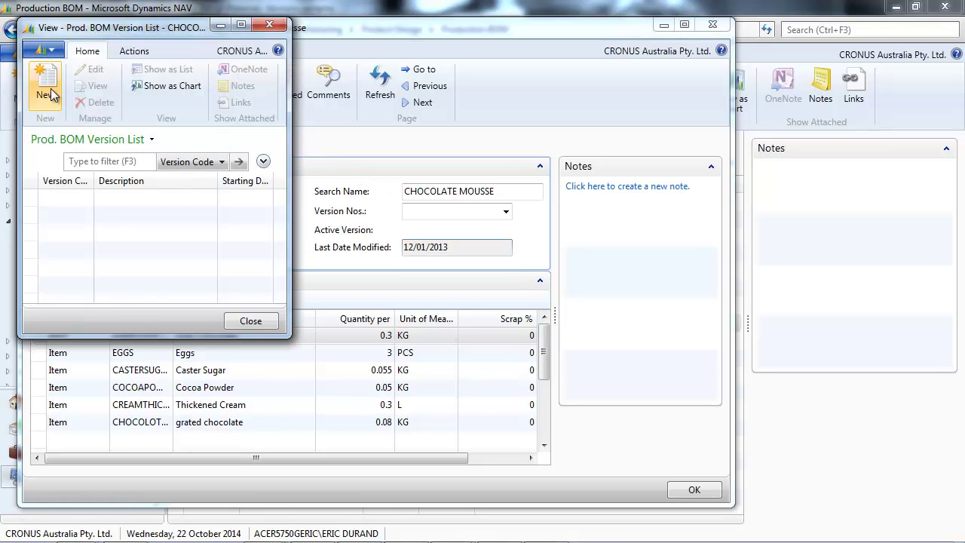
key(ctrl+n)
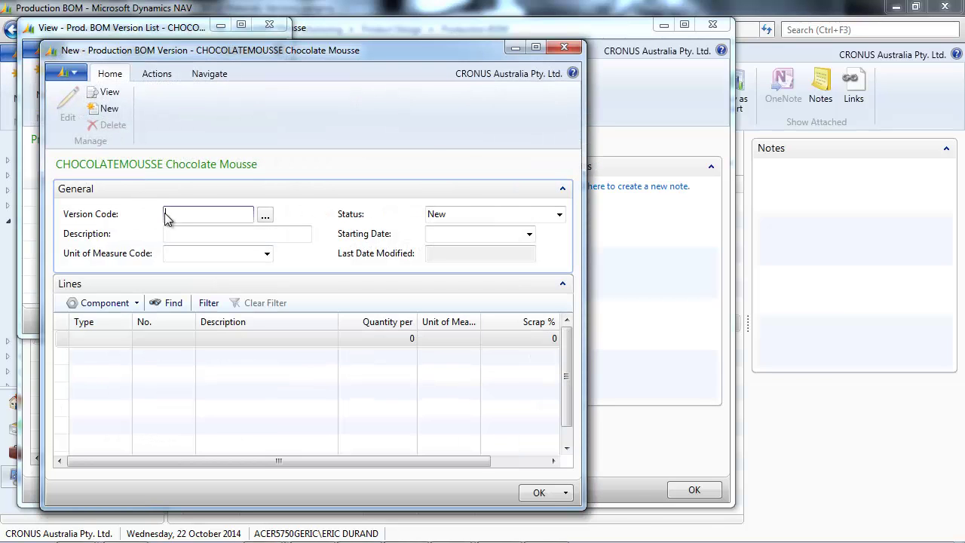
text(cointreau)
key(Tab)
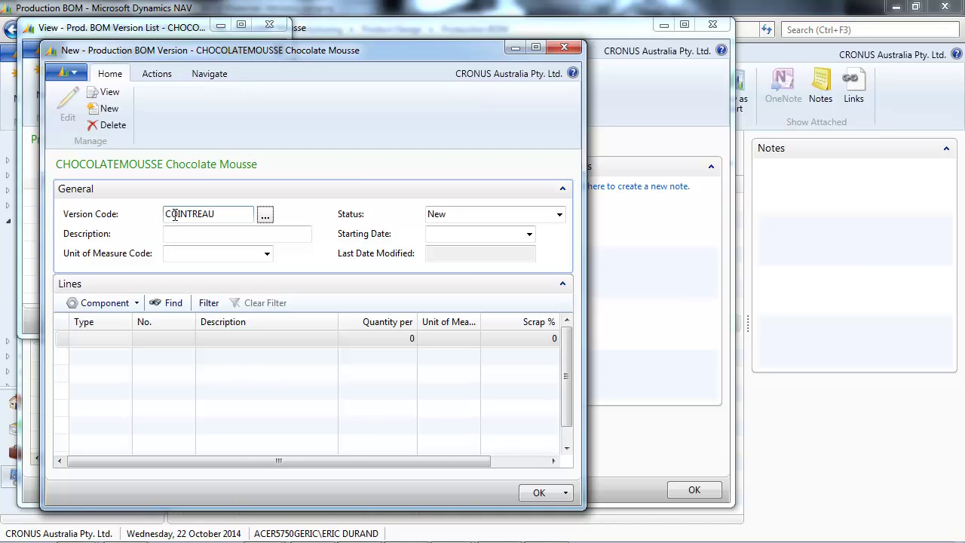
Describe the version as "Cointreau Chocolate Mousse" and set its unit of measure code to SERVING6
click(177, 233)
text(Co)
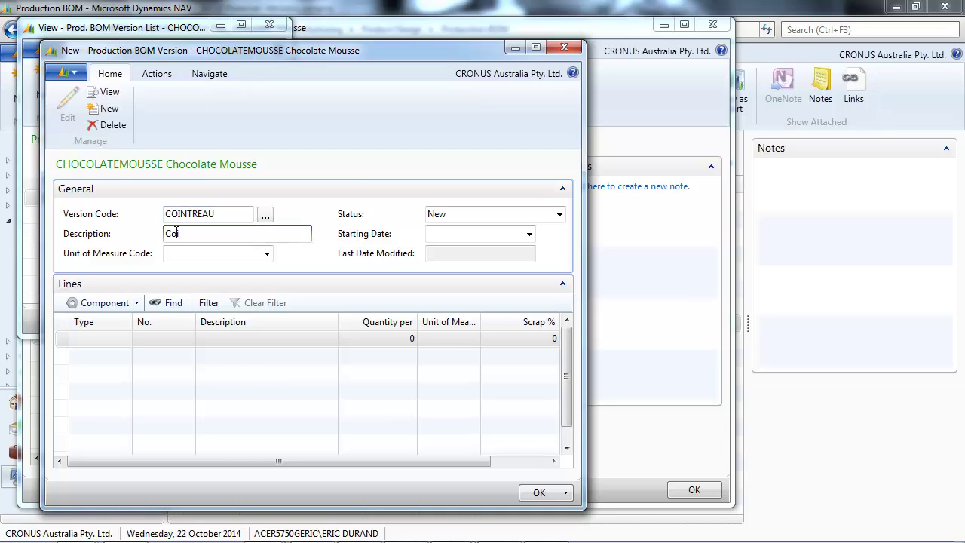
text(intreau Chocolate Mousse)
key(Tab)
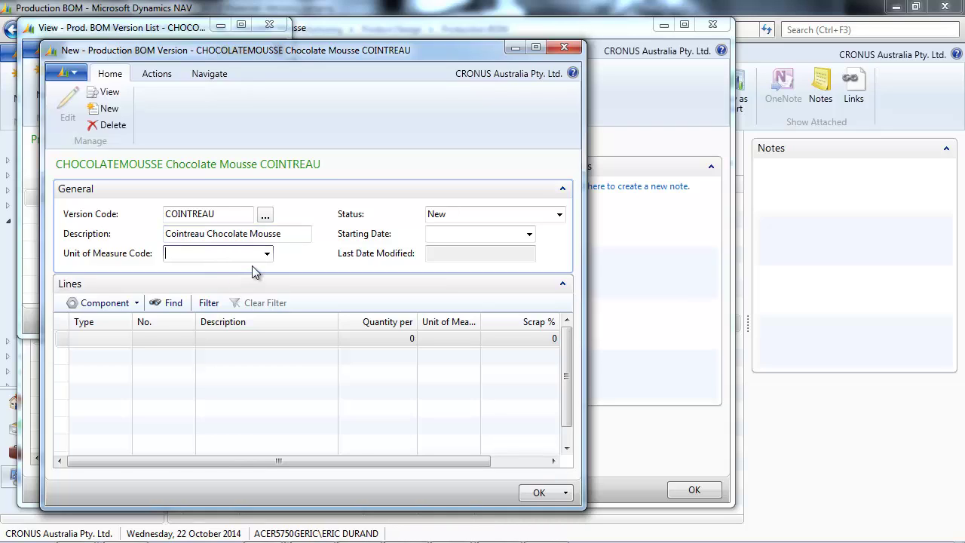
text(ser)
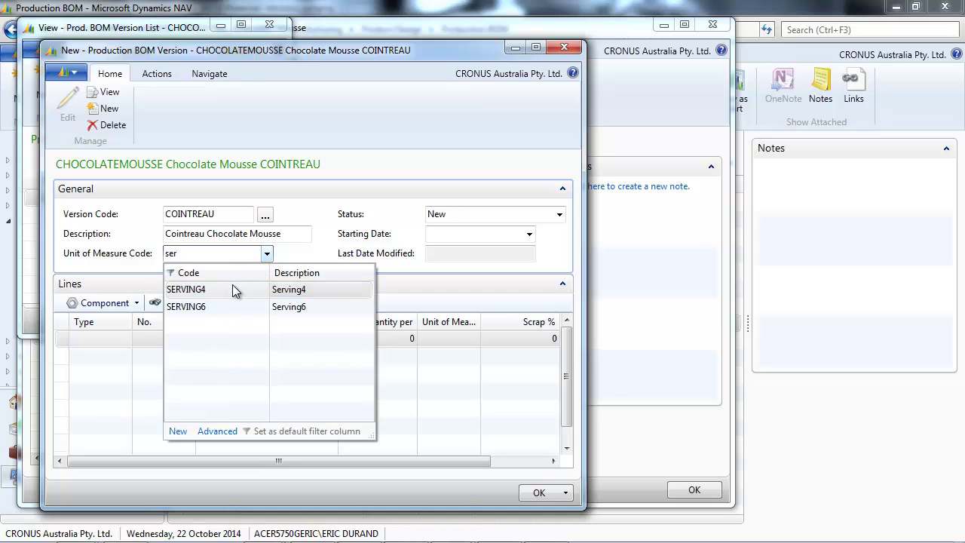
click(219, 308)
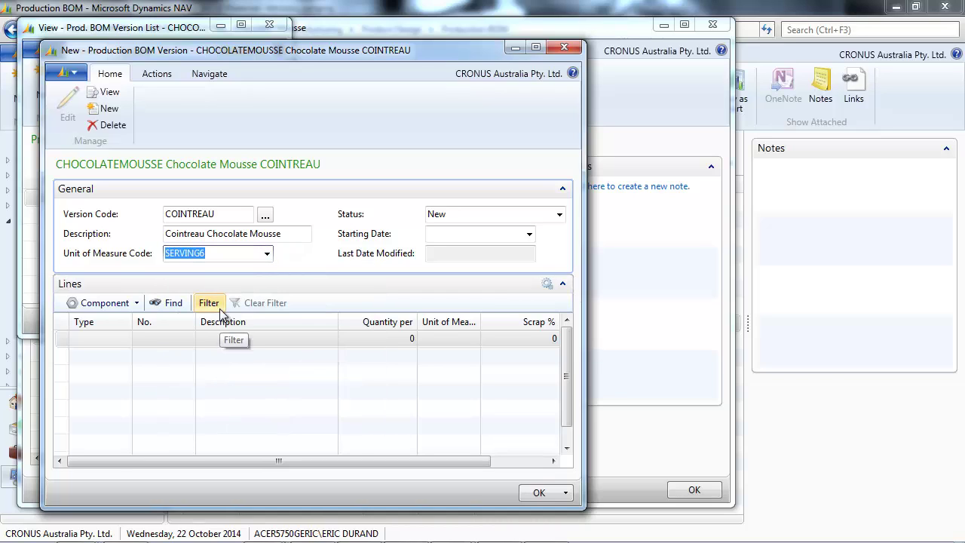
Add the item Dark Chocolate as the first component line with a quantity per of 0.3
click(116, 341)
click(125, 339)
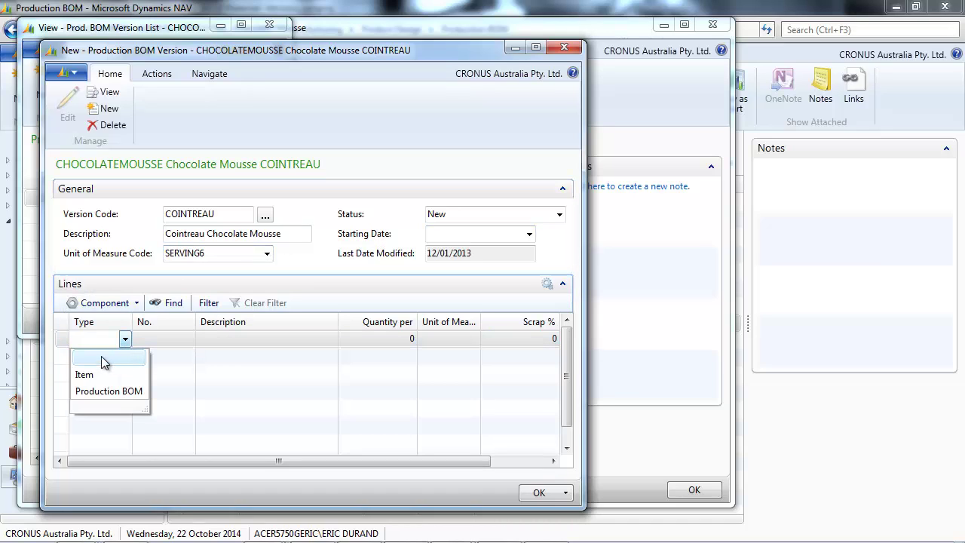
click(90, 375)
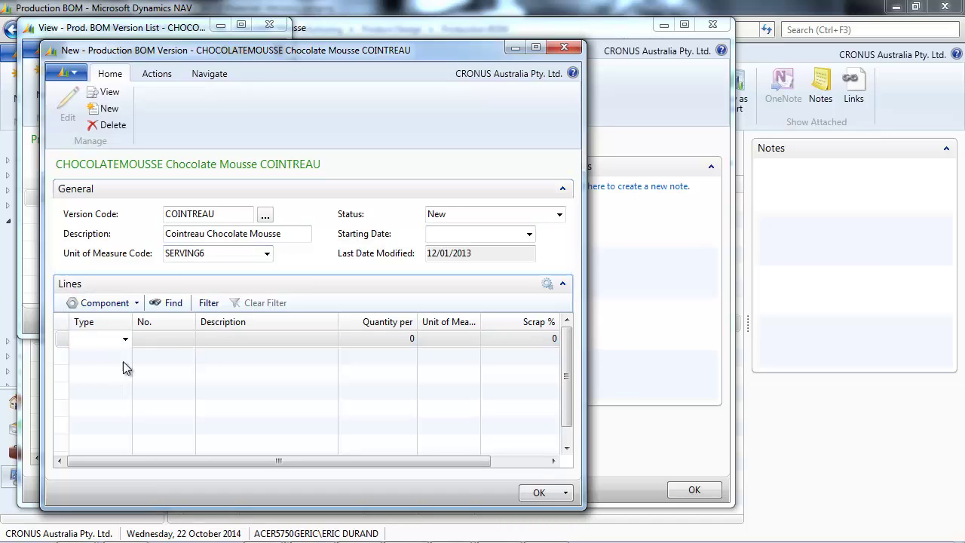
click(171, 337)
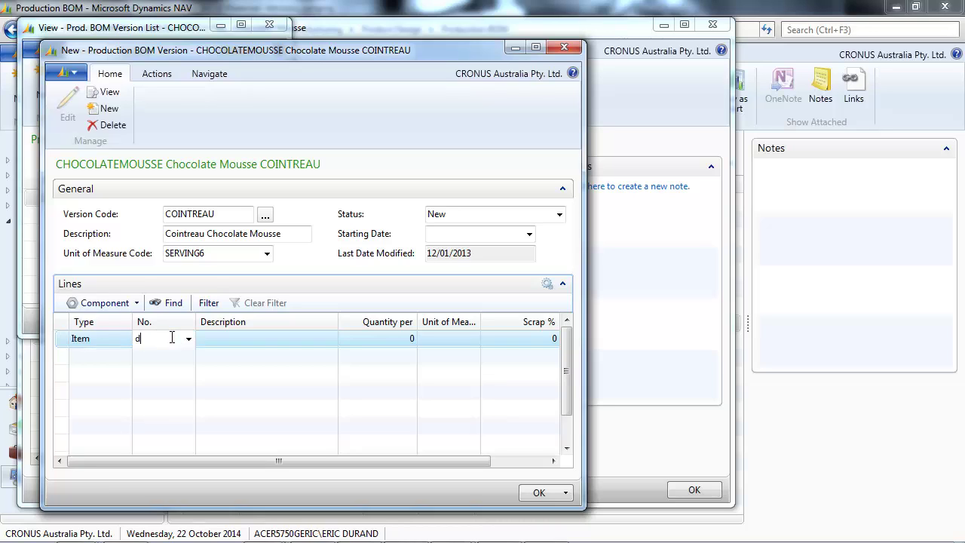
text(dar)
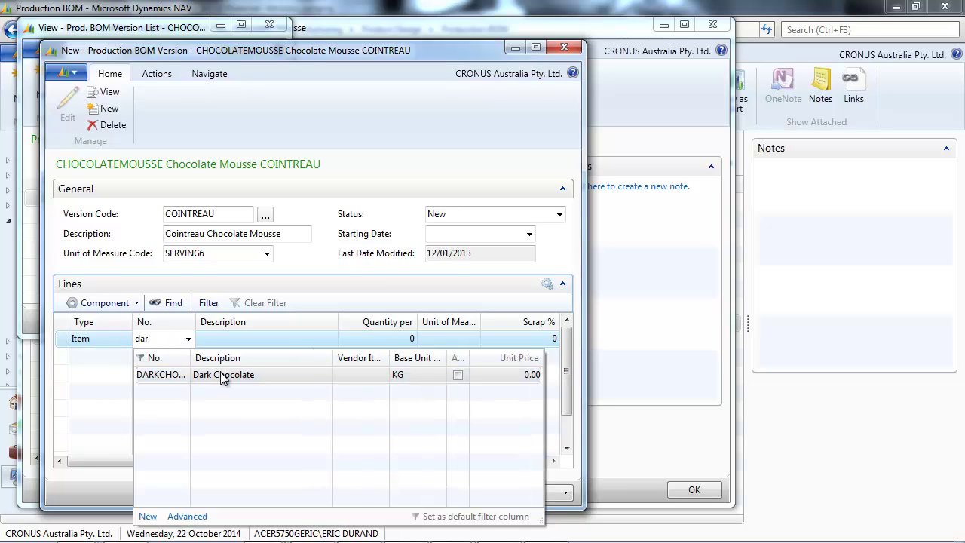
click(220, 371)
key(Tab)
key(Tab)
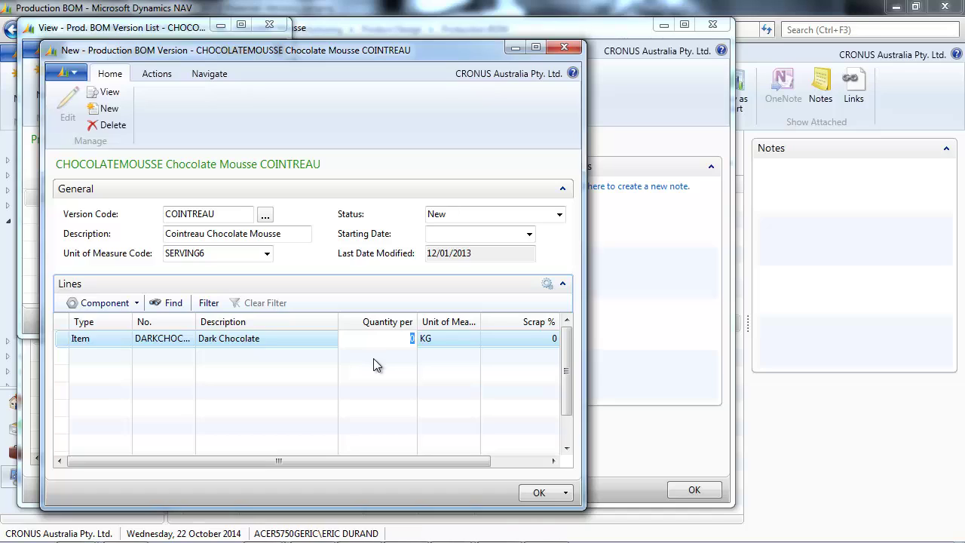
text(.3)
key(Return)
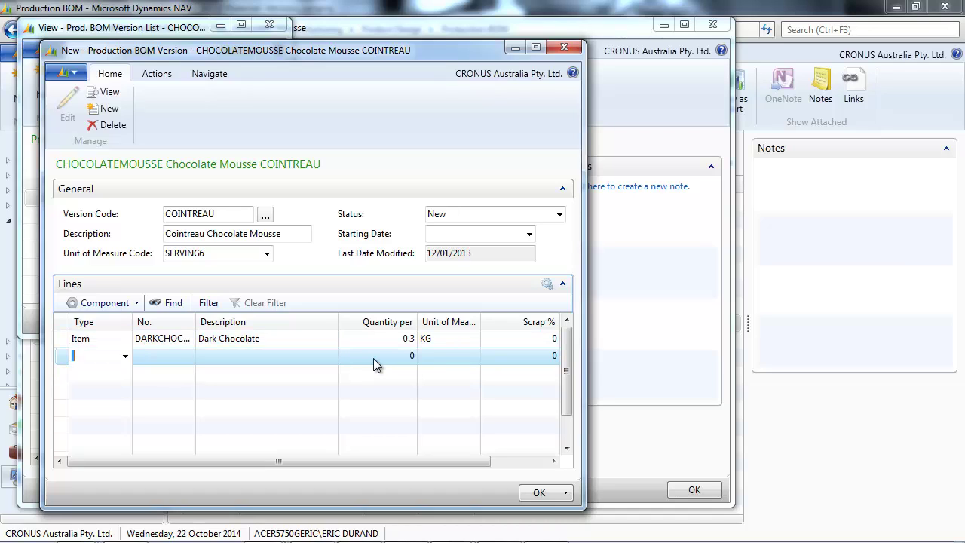
Add an item line for Eggs with a quantity per of 3
text(i)
key(Tab)
text(eg)
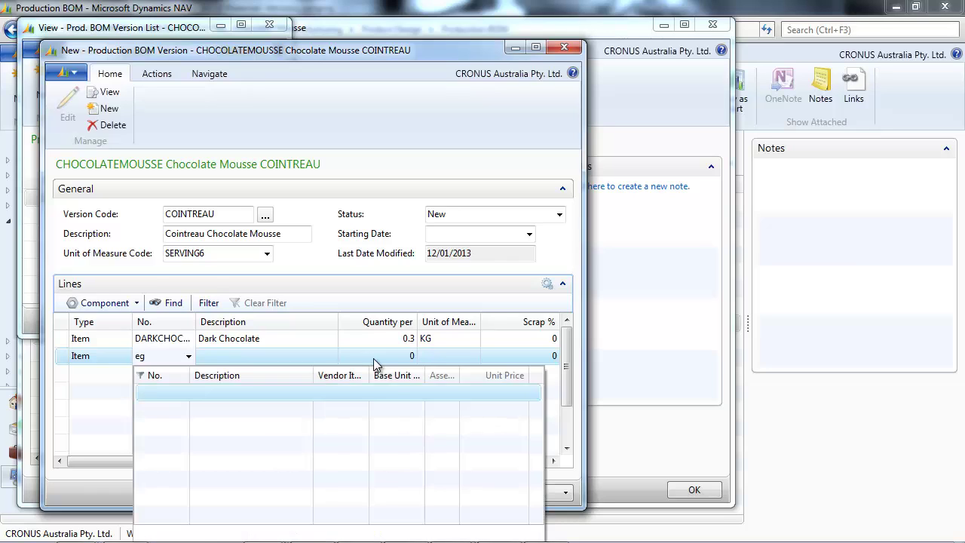
key(Tab)
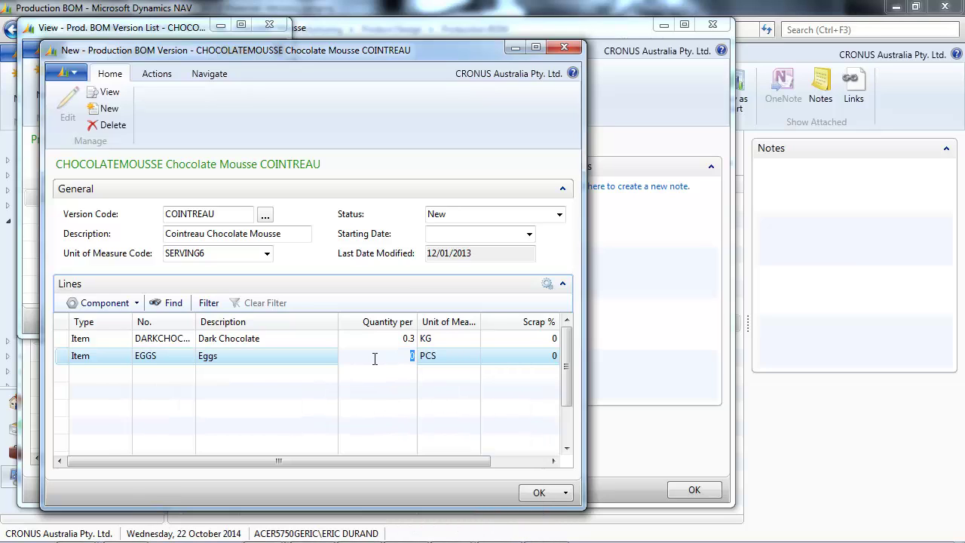
text(3)
key(Return)
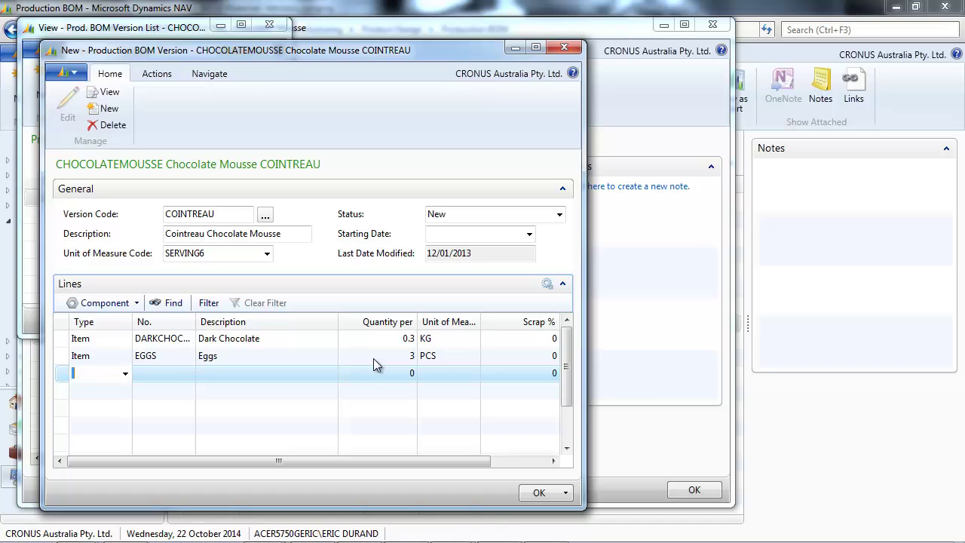
Add an item line for Light Olive Oil with a quantity per of 0.125
text(i)
key(Tab)
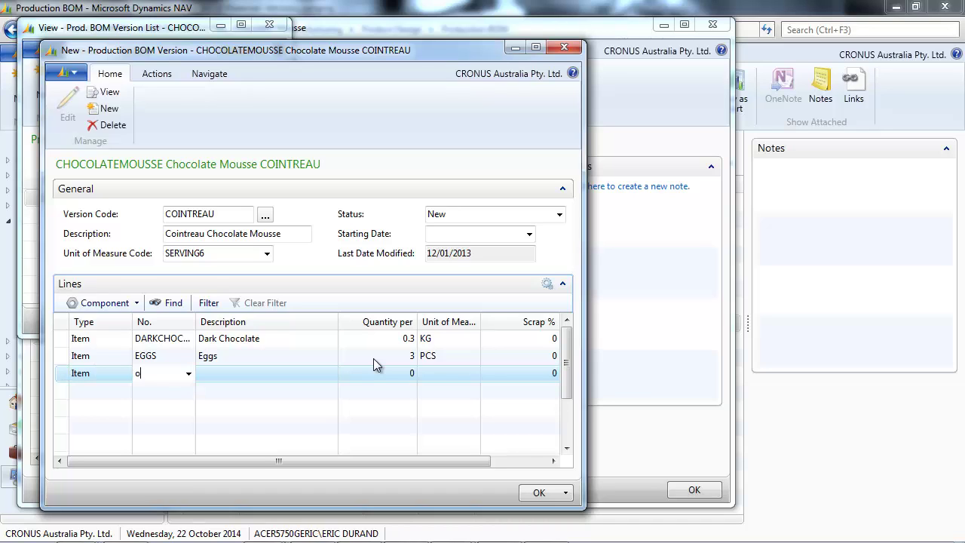
text(oli)
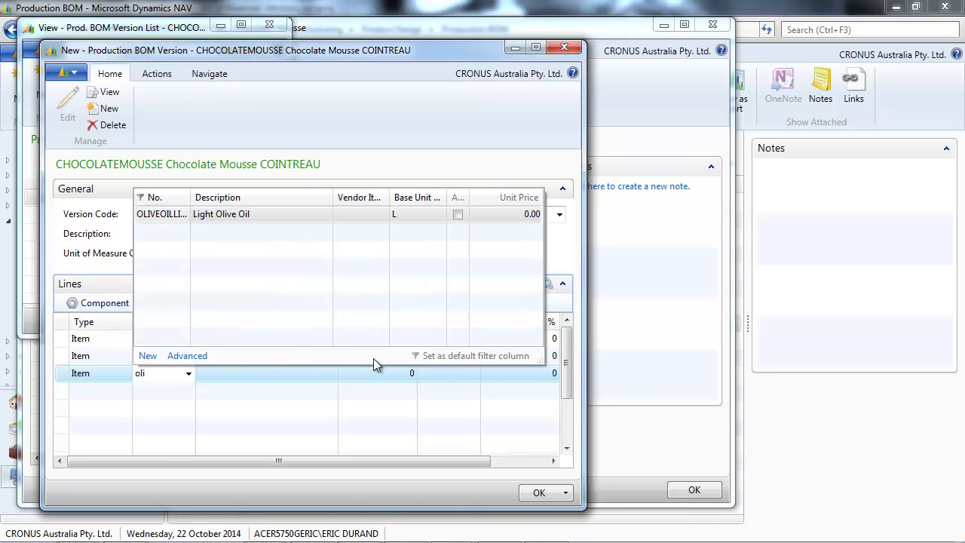
key(Tab)
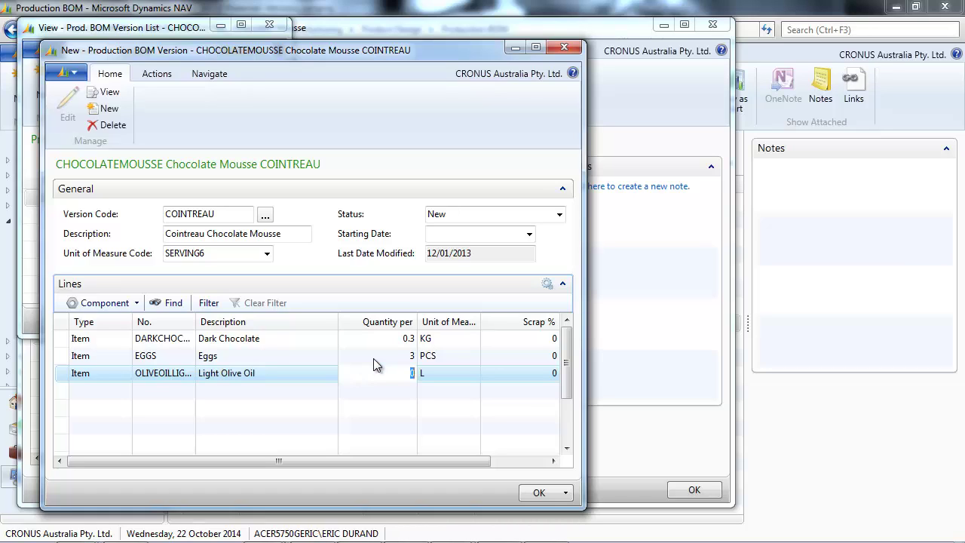
text(.125)
key(Return)
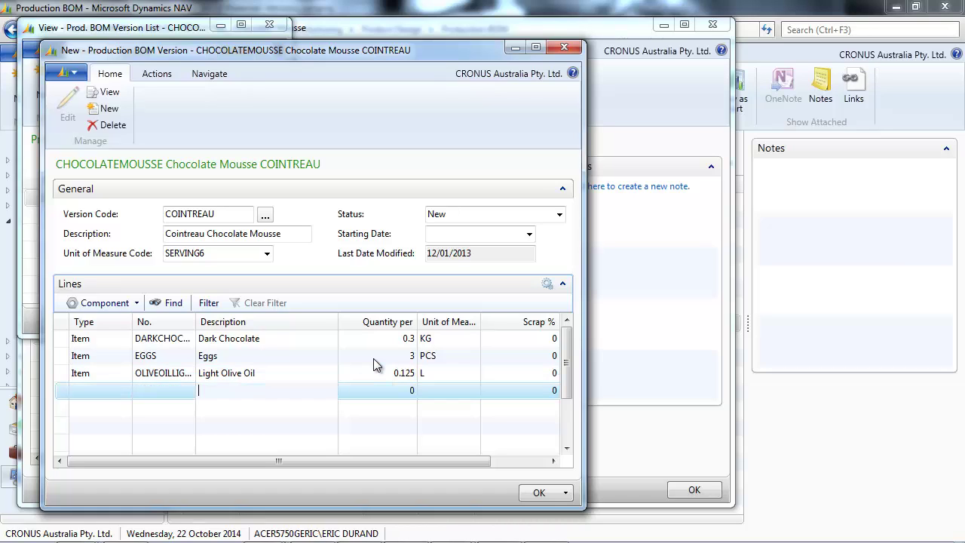
Add an item line for Cointreau with a quantity per of 0.06 and commit the line
key(Tab)
text(co)
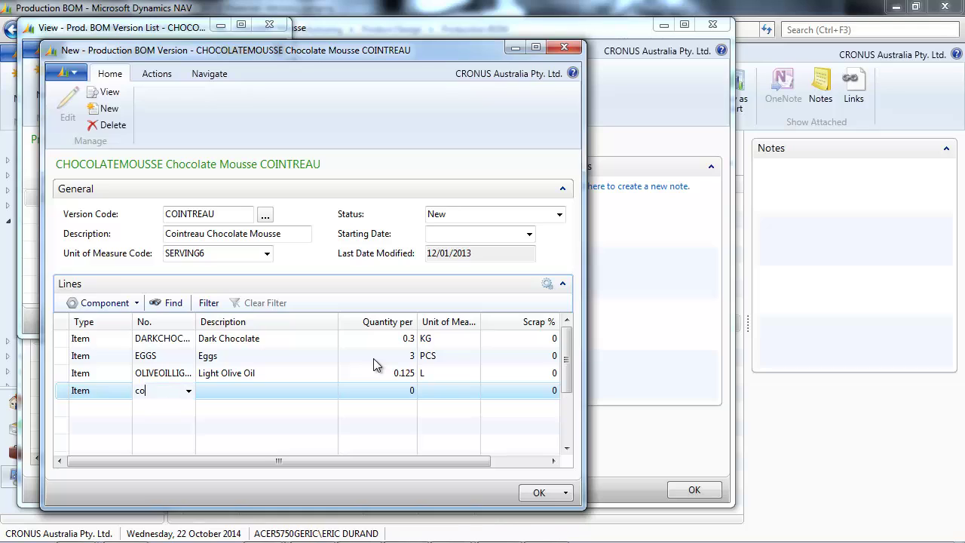
text(int)
key(Tab)
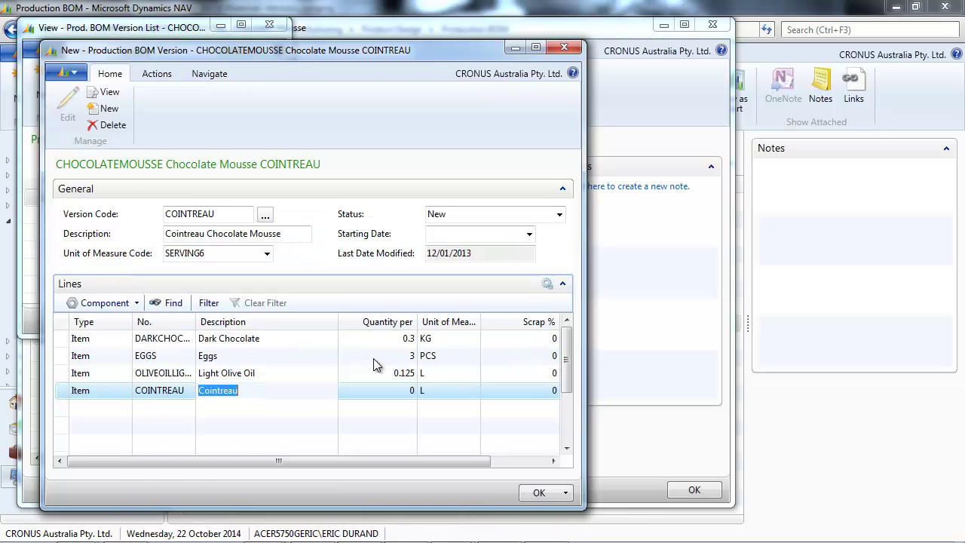
key(Tab)
text(.)
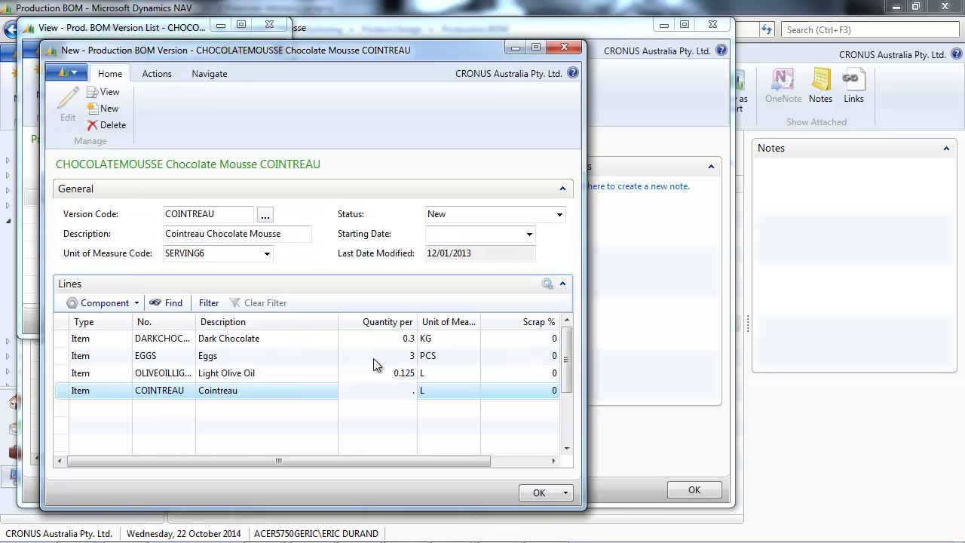
text(06)
key(Tab)
key(Up)
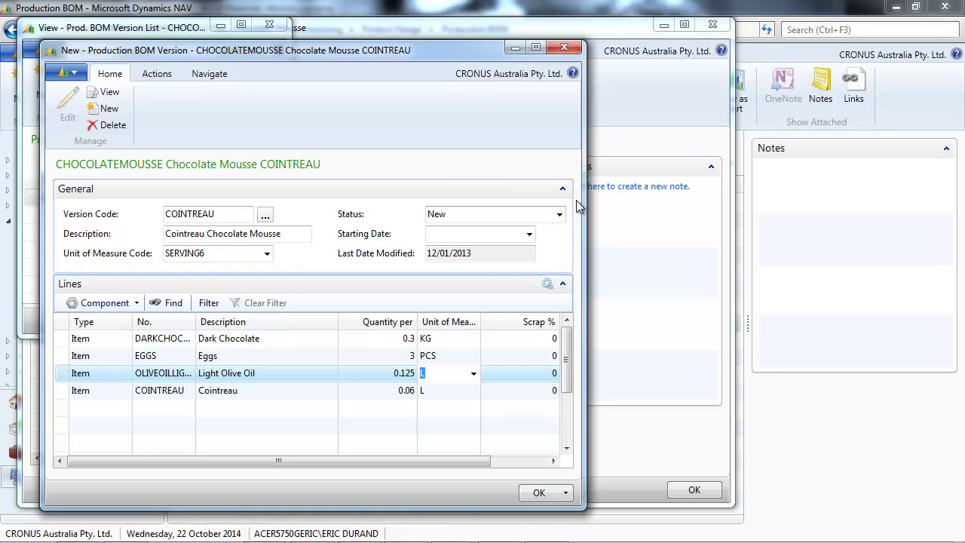
Set the COINTREAU version's status to Certified and save the version
click(561, 216)
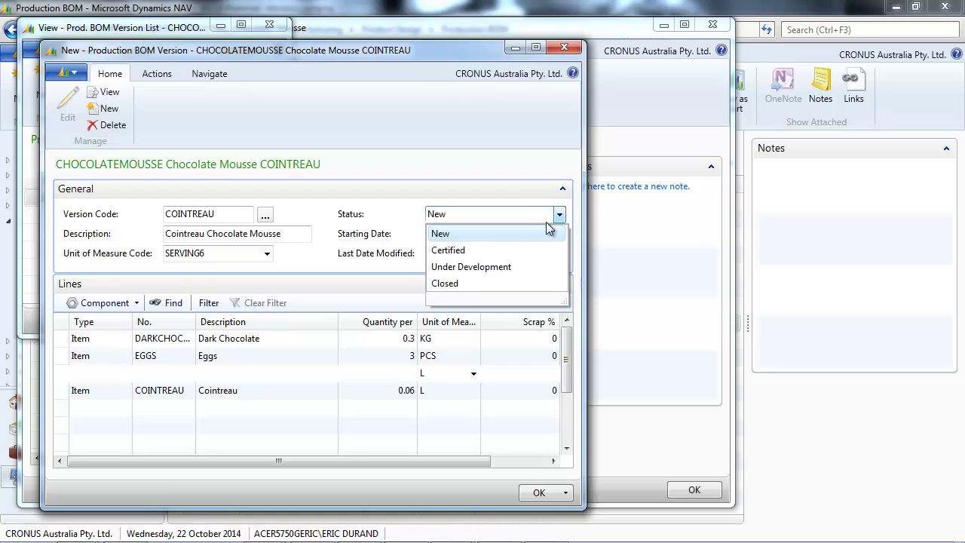
click(460, 250)
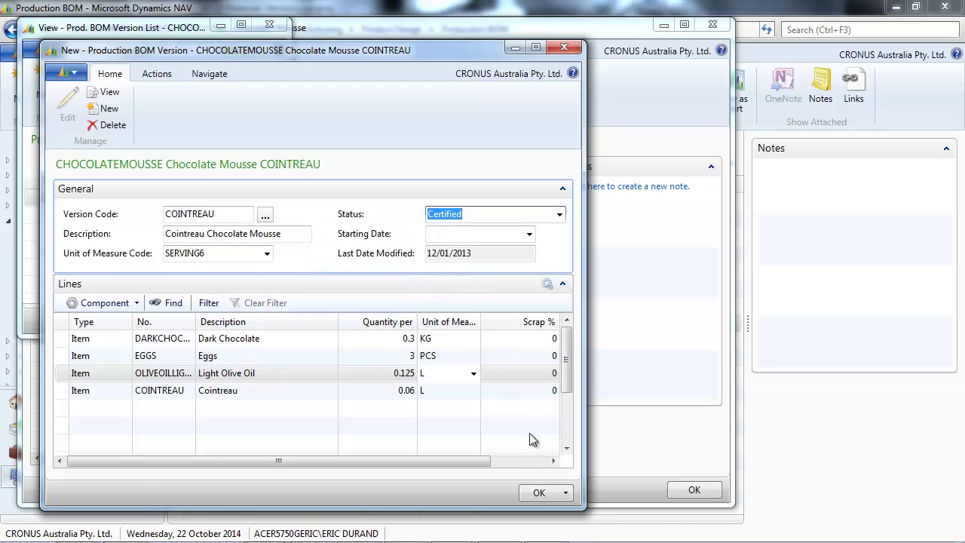
click(539, 492)
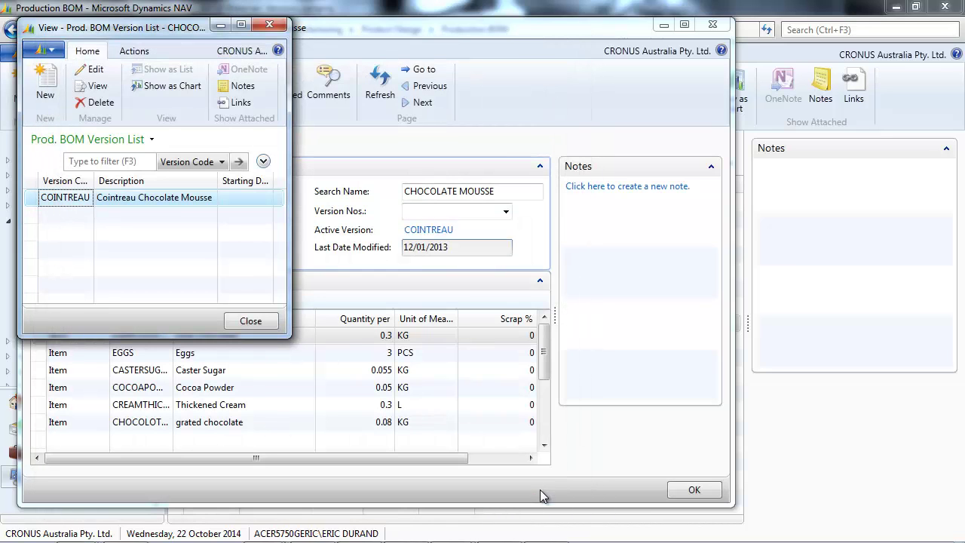
Check the version list of the Chocolate Mousse BOM and return to the BOM card
click(269, 25)
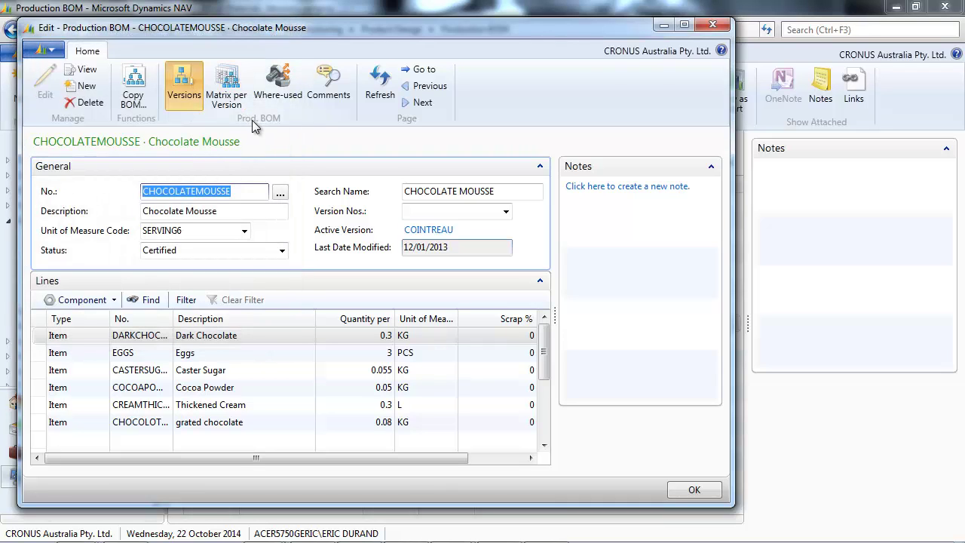
click(184, 81)
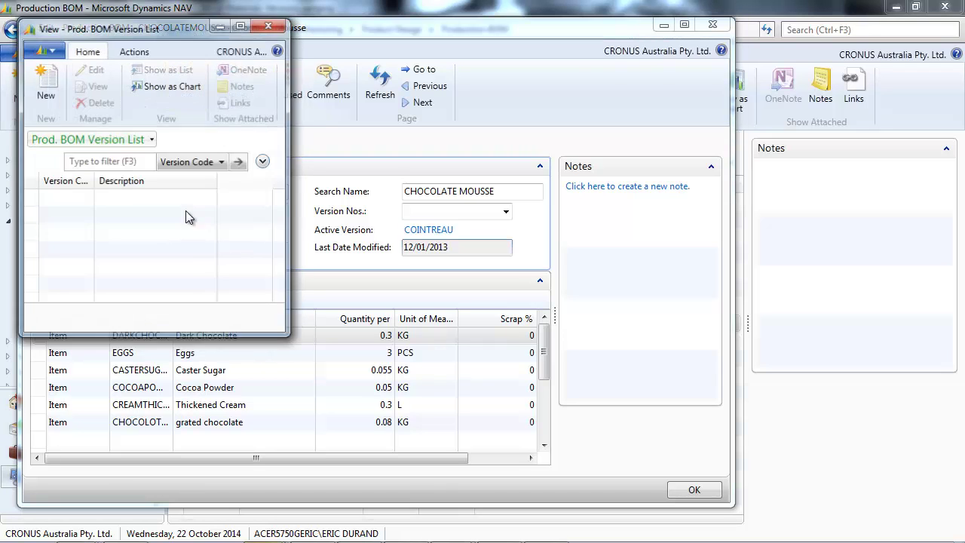
click(270, 27)
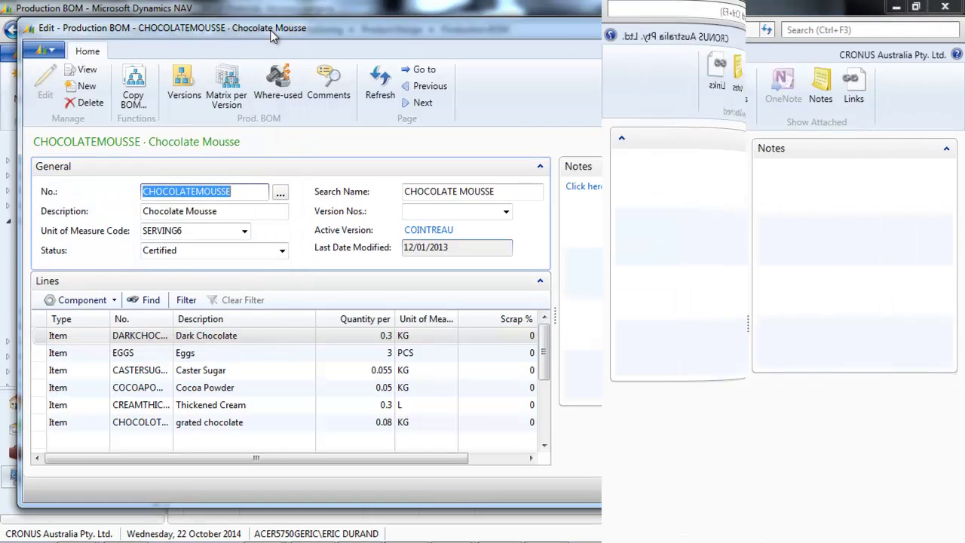
Create another version of the Chocolate Mousse BOM with the version code NORMAL
click(184, 84)
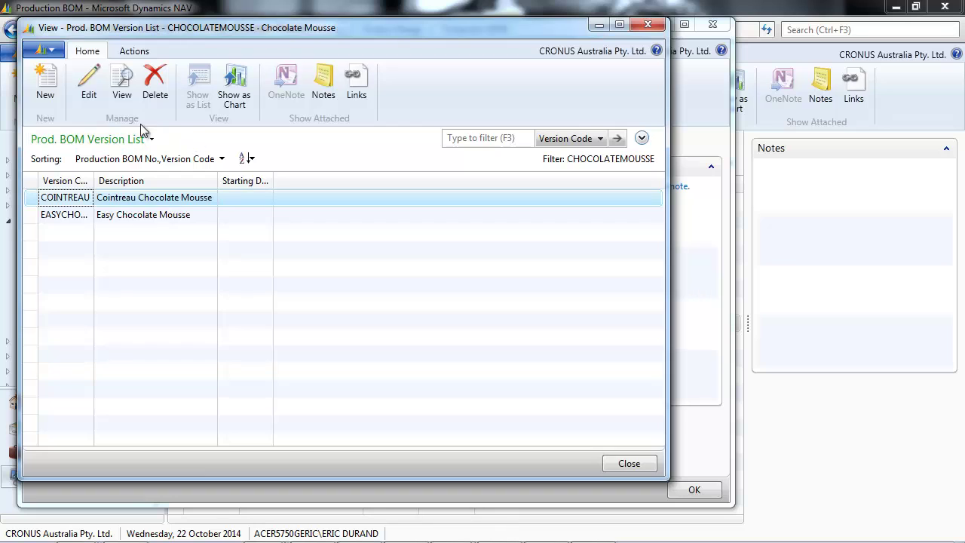
click(45, 83)
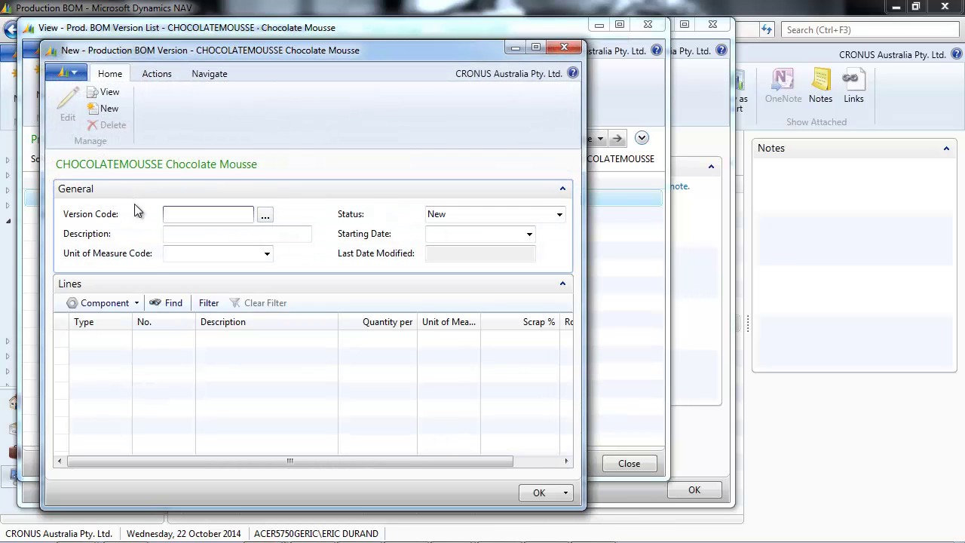
text(norm)
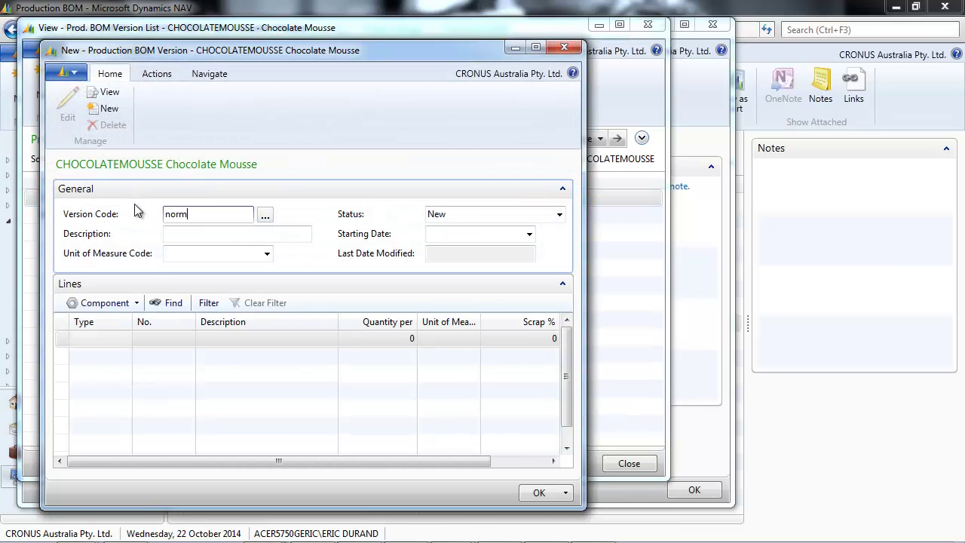
text(al)
key(Tab)
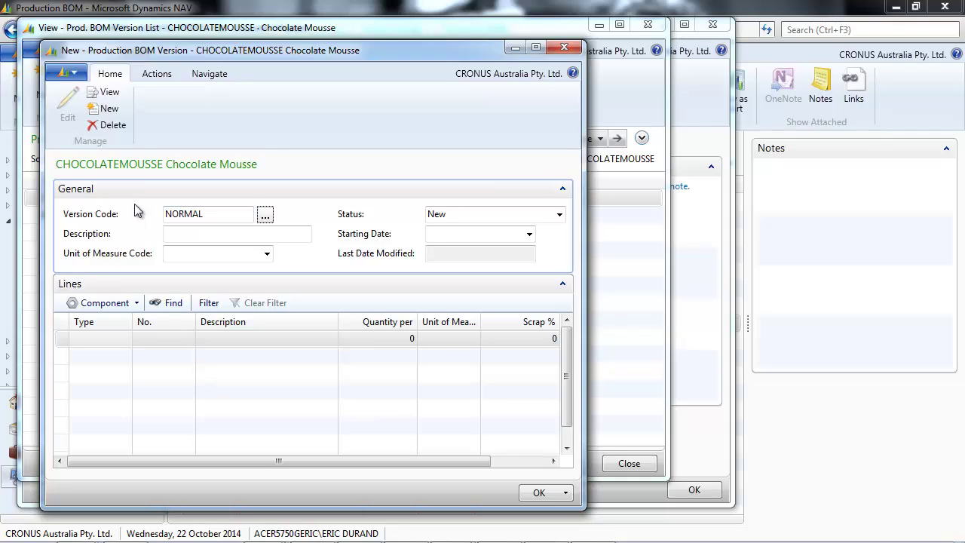
Enter the description Normal Chocolate Mousse for the NORMAL version
key(Tab)
text(Normal )
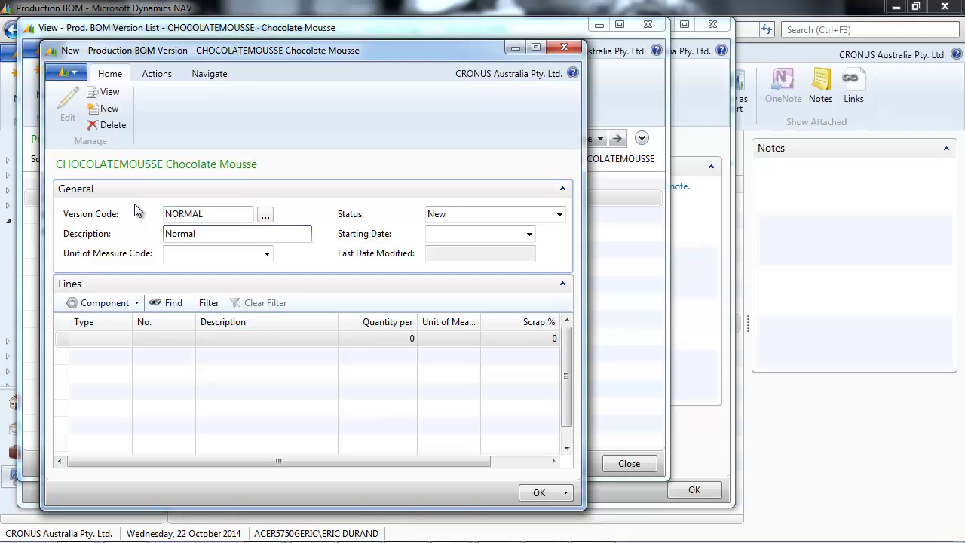
text(Chocolate Mousse)
key(Tab)
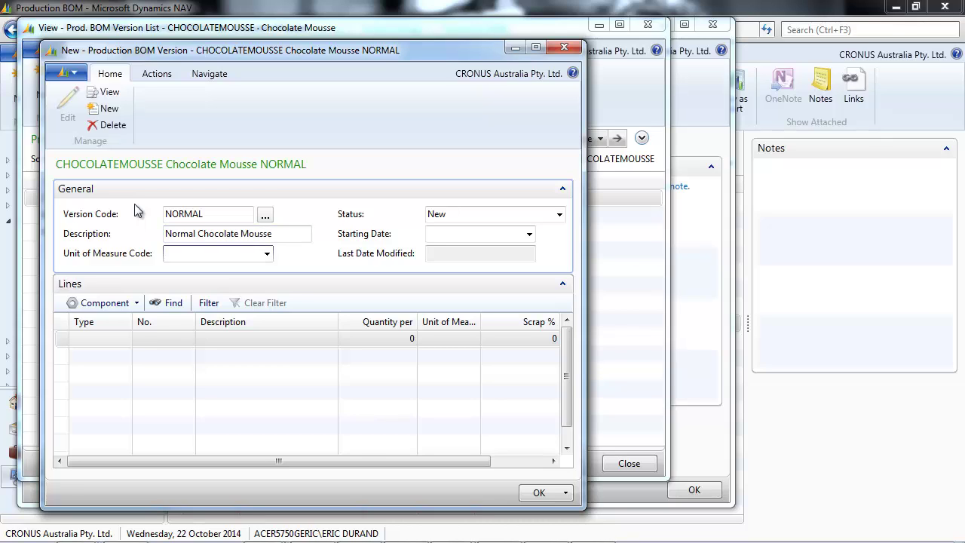
Set the NORMAL version's unit of measure code to SERVING6
text(ver)
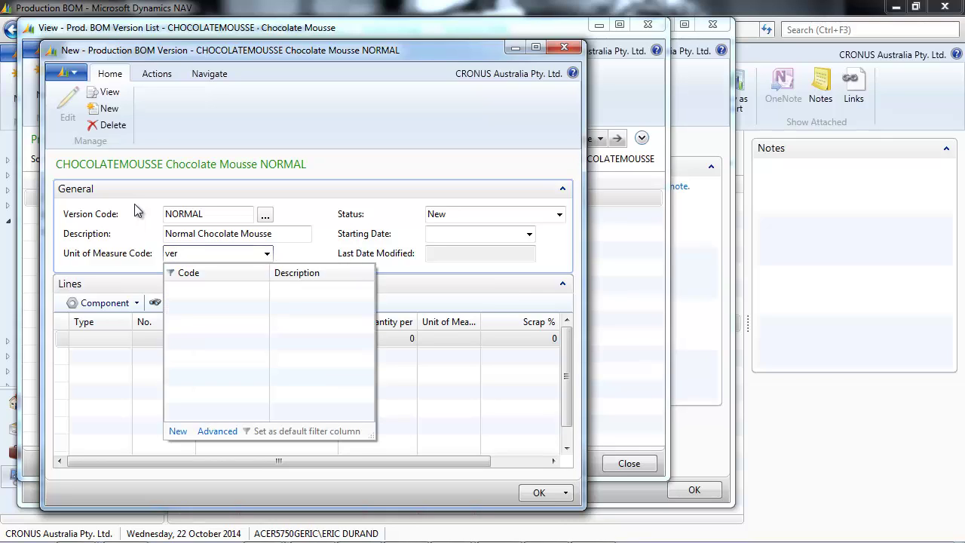
key(BackSpace)
key(BackSpace)
key(BackSpace)
text(ser)
key(Down)
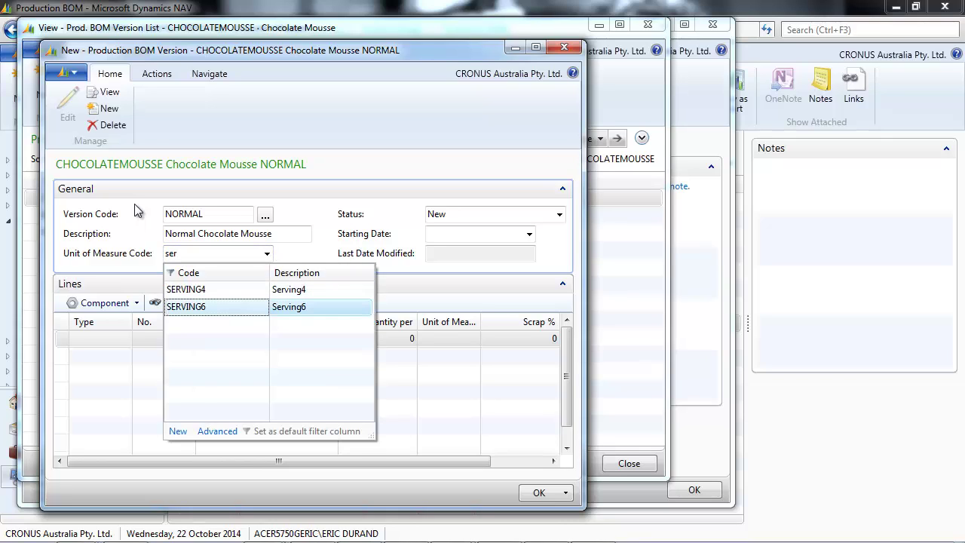
key(Return)
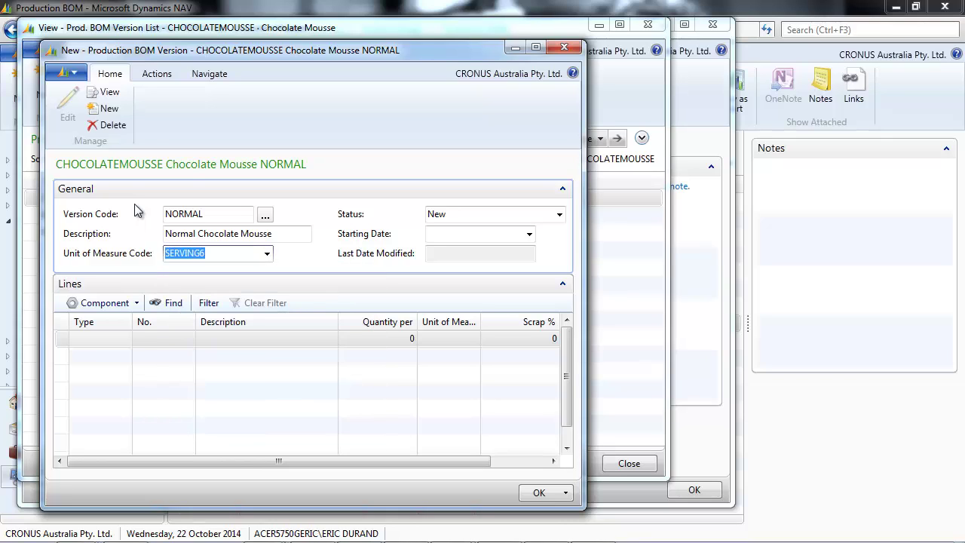
Copy the component lines of the Easy Chocolate Mousse version into the NORMAL version
click(156, 75)
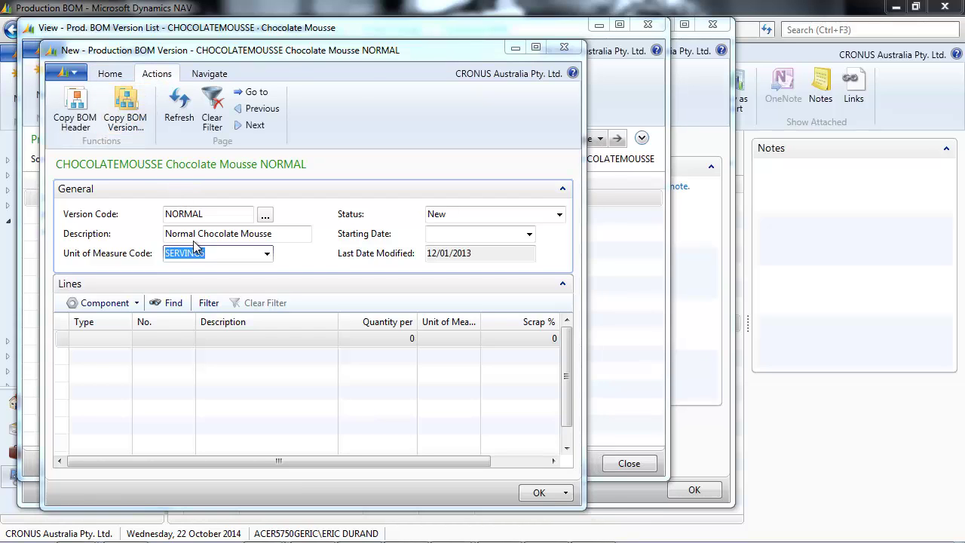
key(Escape)
click(193, 217)
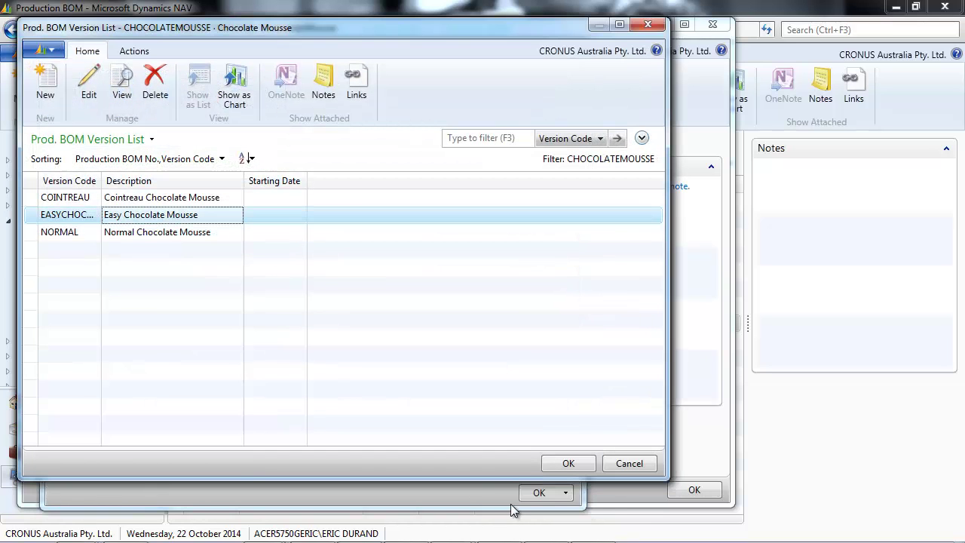
click(567, 463)
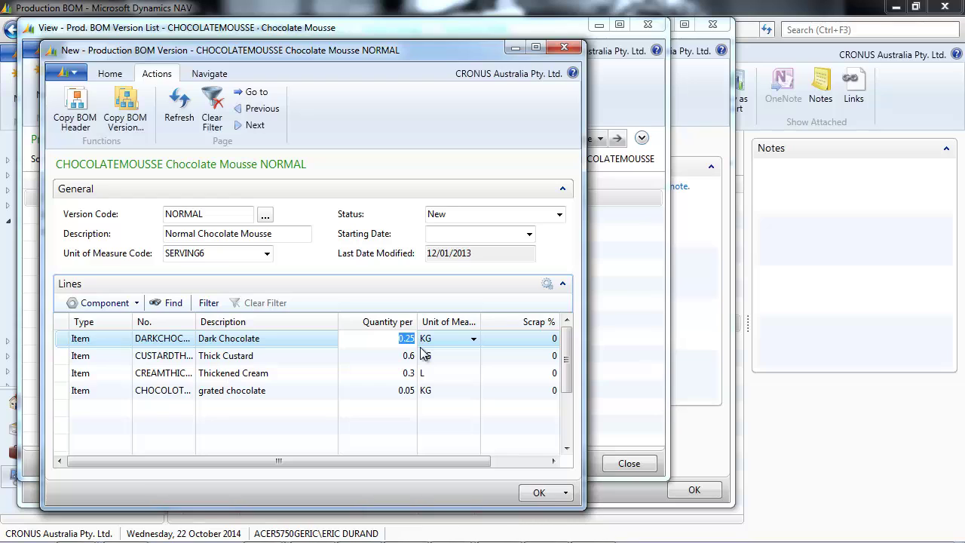
Set the Dark Chocolate quantity per to 0.3 and delete the Thick Custard line
text(0.3)
key(Down)
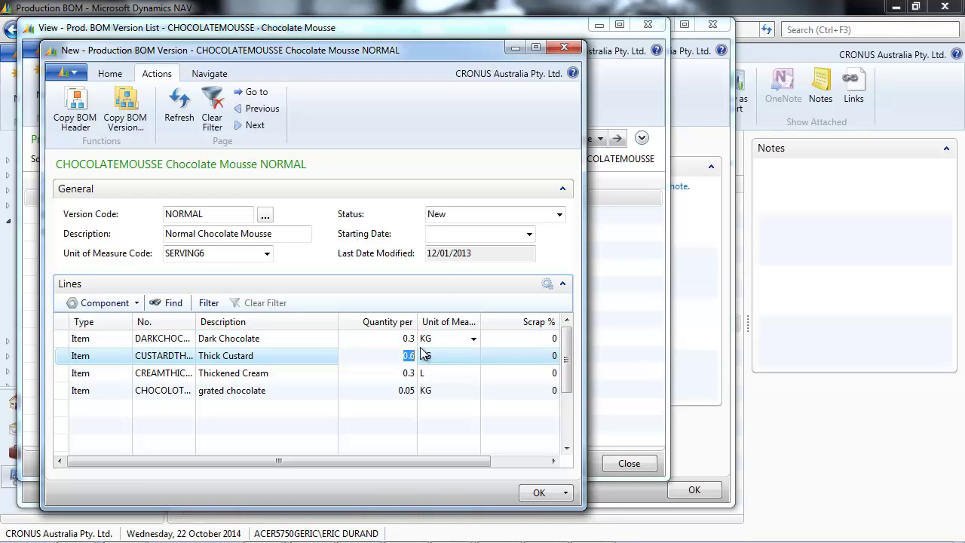
key(ctrl+Delete)
key(Return)
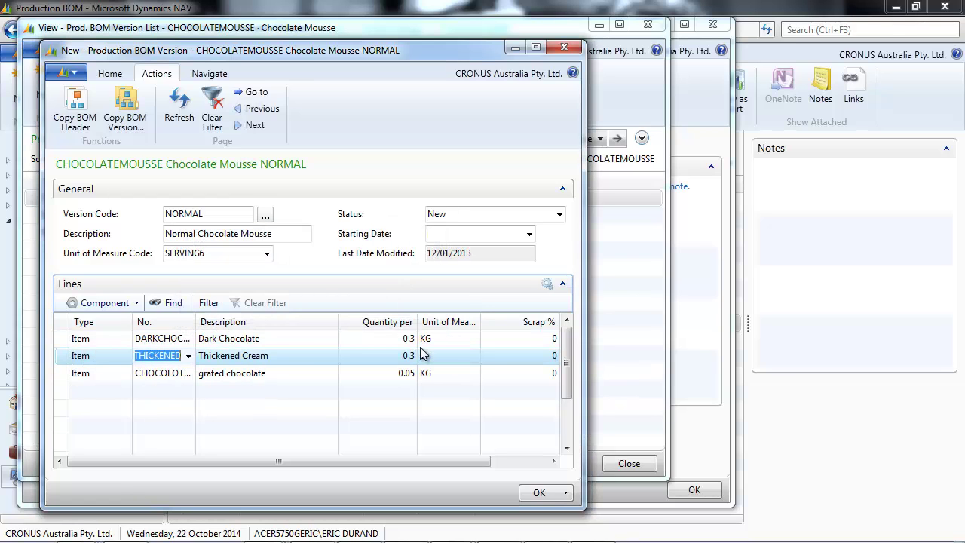
Add an item line for EGGS below the grated chocolate with a quantity per of 3
key(Down)
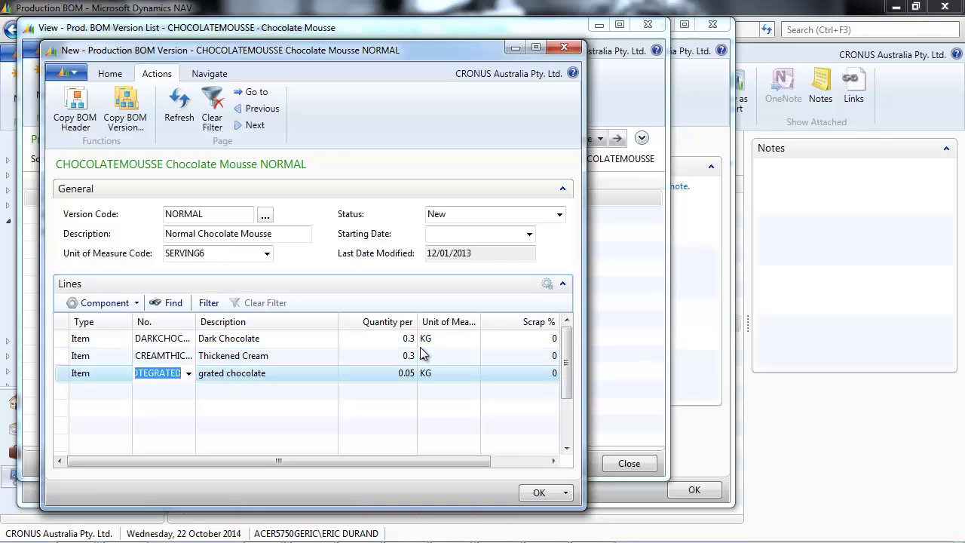
key(Down)
key(shift+Tab)
text(i)
key(Tab)
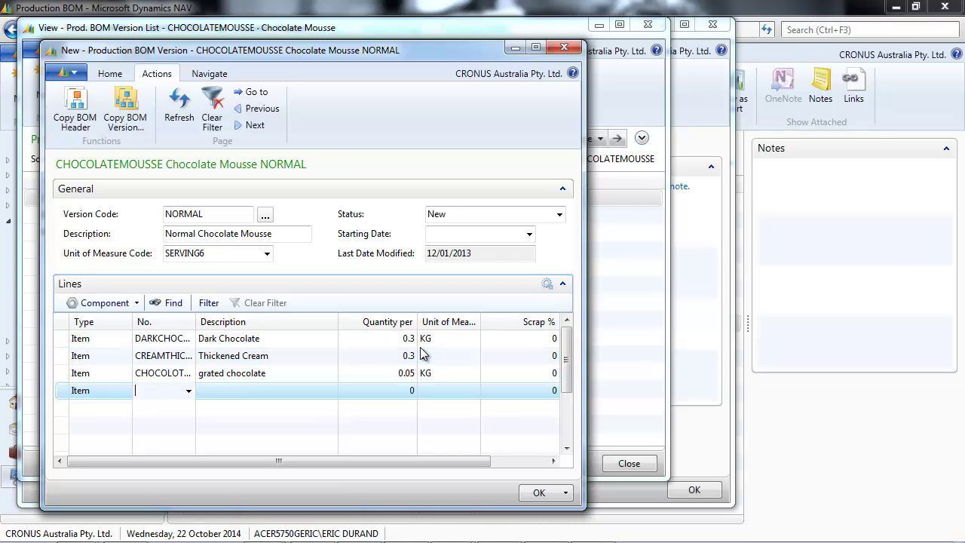
text(egs)
key(BackSpace)
text(g)
key(Tab)
key(Tab)
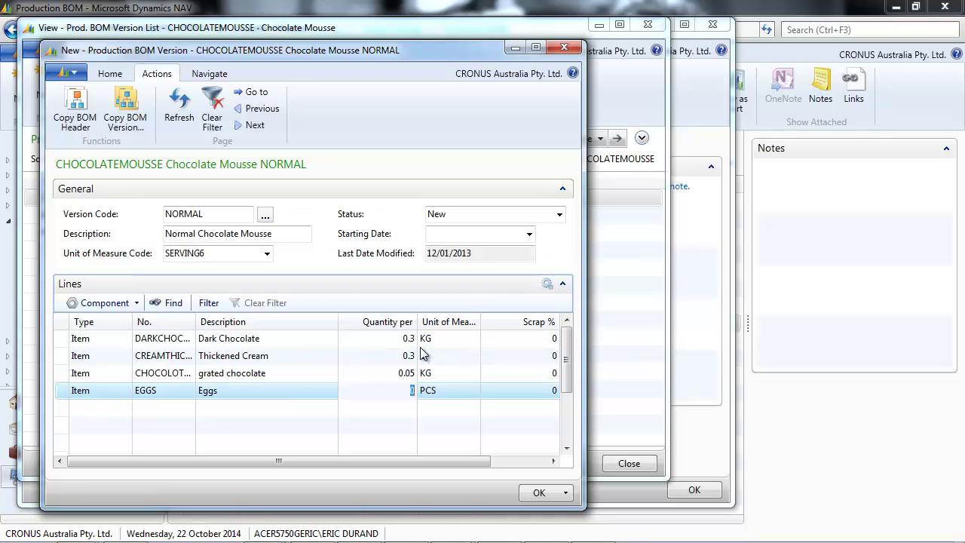
key(Down)
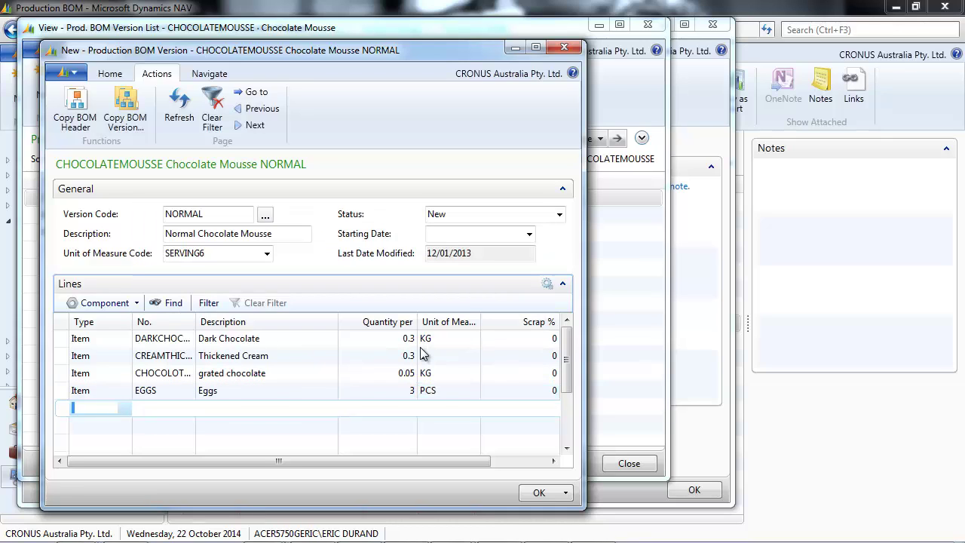
Add an item line for Caster Sugar with a quantity per of 0.06
key(Tab)
text(c)
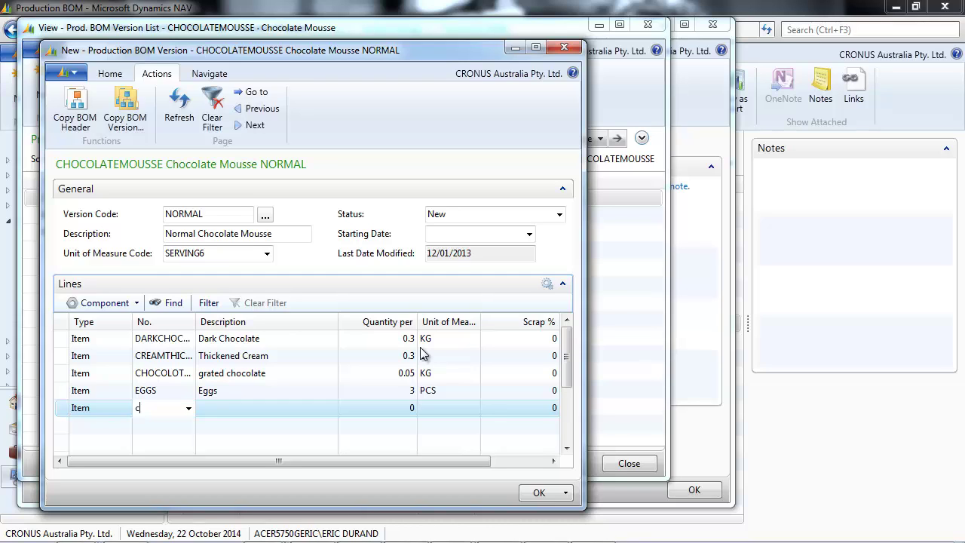
text(as)
key(Tab)
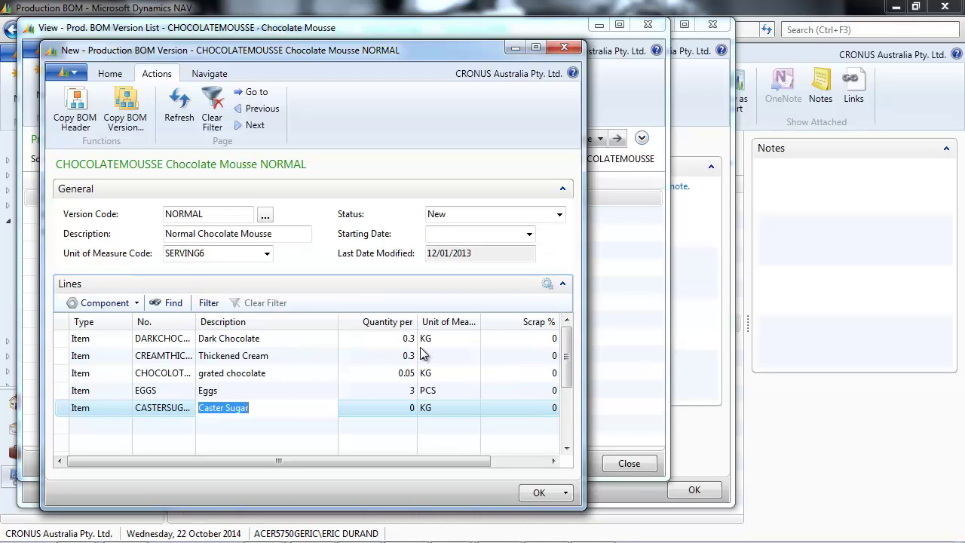
key(Tab)
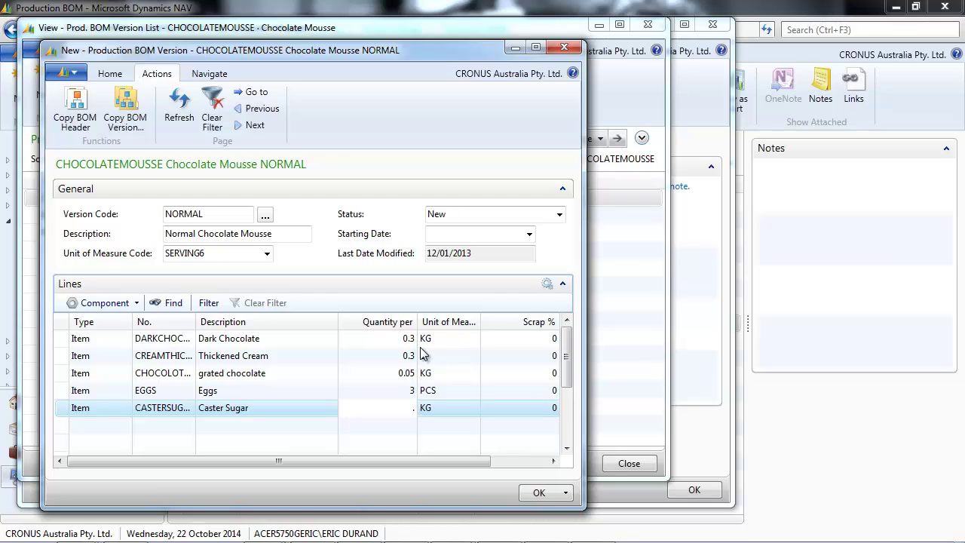
text(.06)
key(Tab)
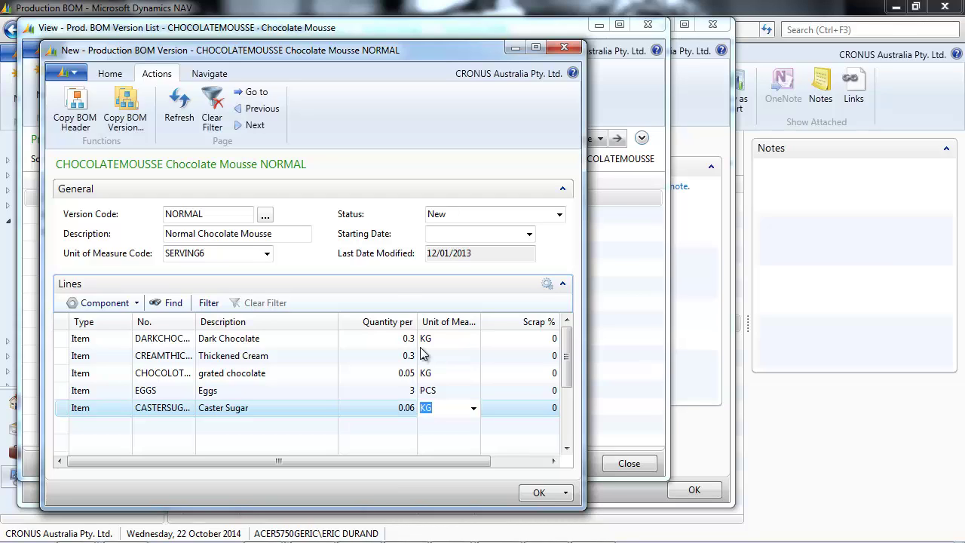
Add an item line for Cocoa Powder with a quantity per of 0.05 and commit the line
key(Down)
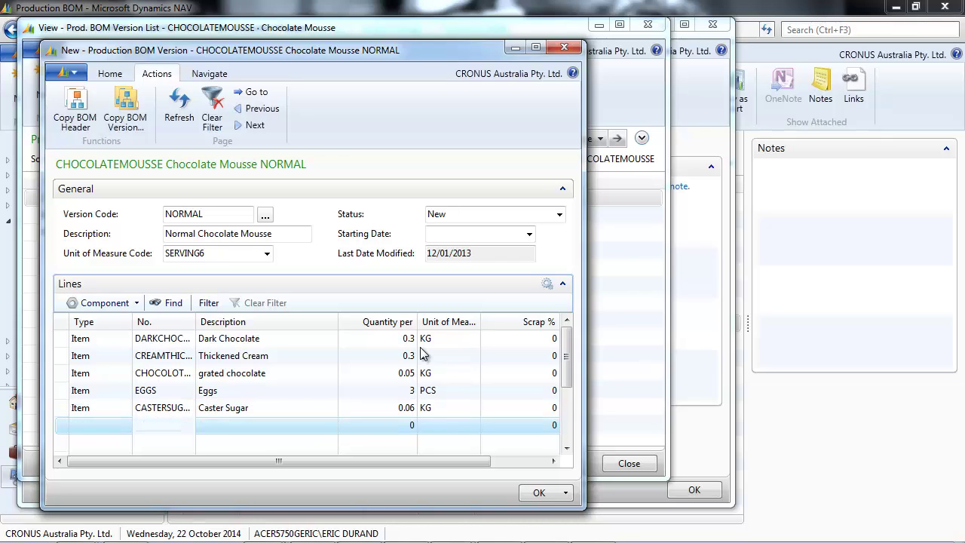
text(i)
key(Tab)
text(coo)
key(Tab)
key(Tab)
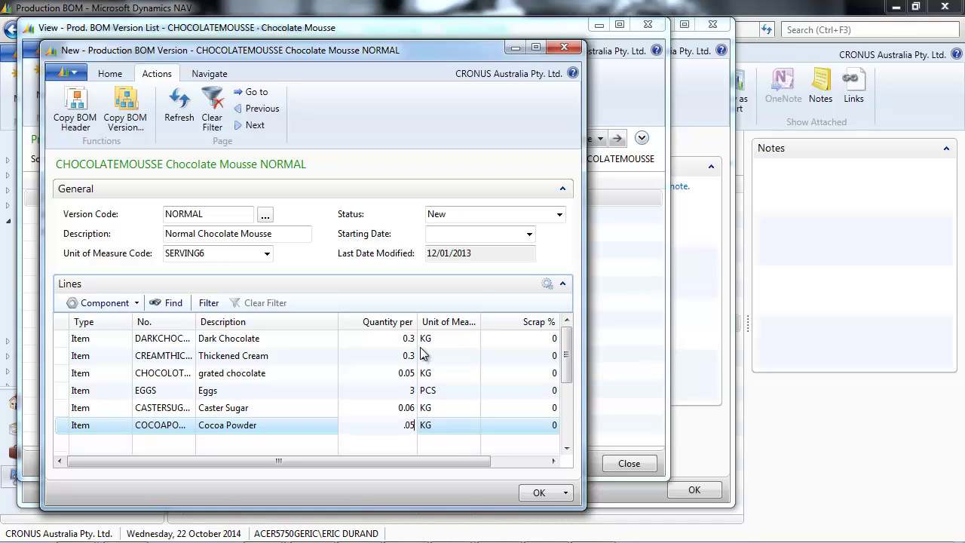
key(Up)
Set the NORMAL version's starting date to 1/01/2013, then close the version and return to the BOM card
key(Up)
key(Up)
key(Up)
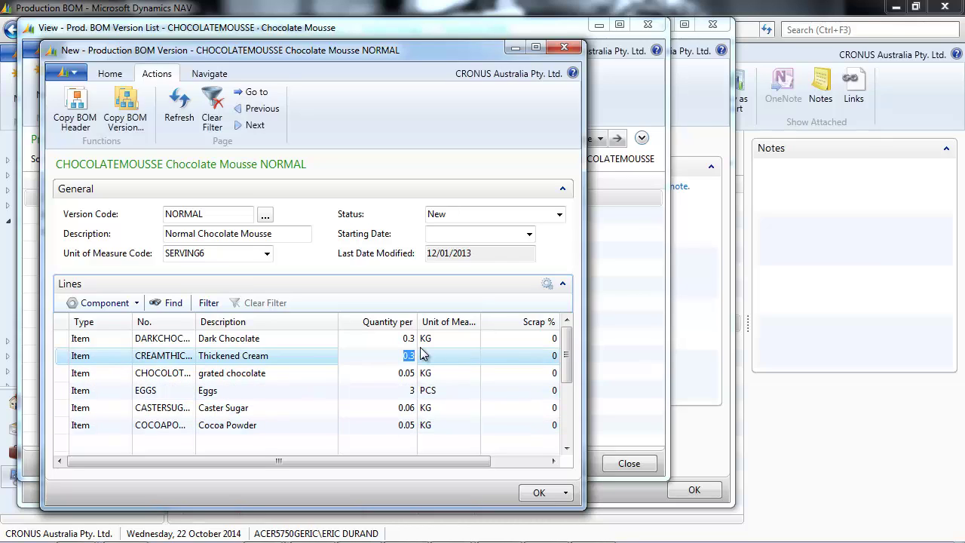
key(Up)
key(shift+Tab)
key(shift+Tab)
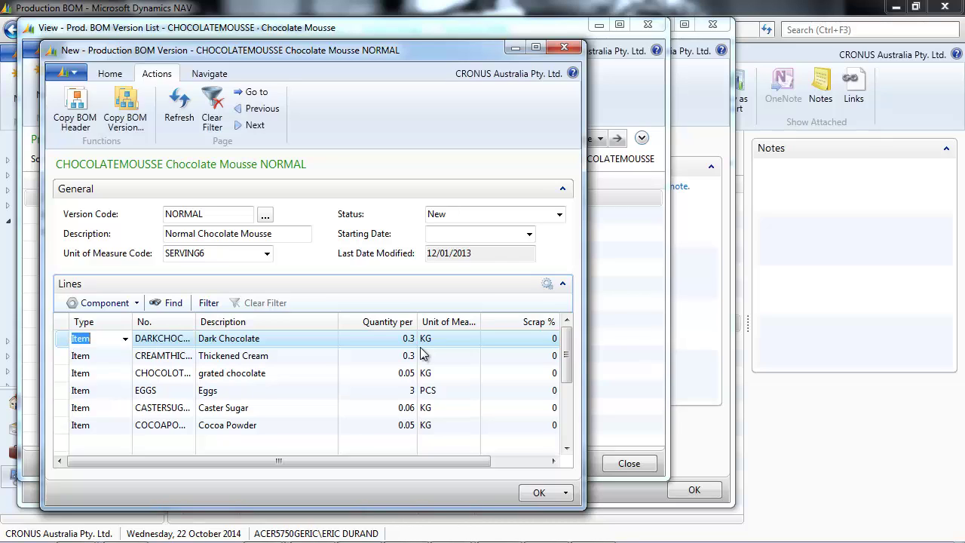
click(460, 233)
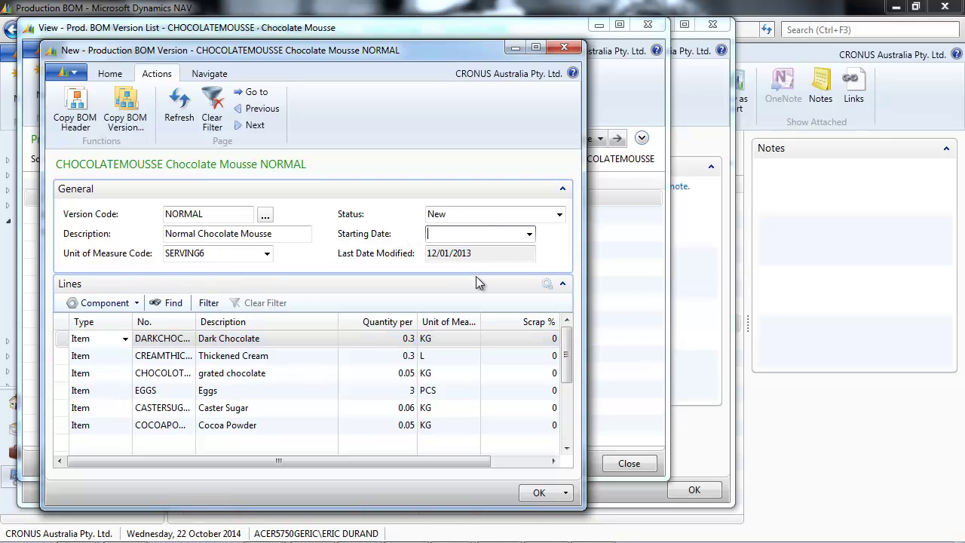
text(010113)
key(Tab)
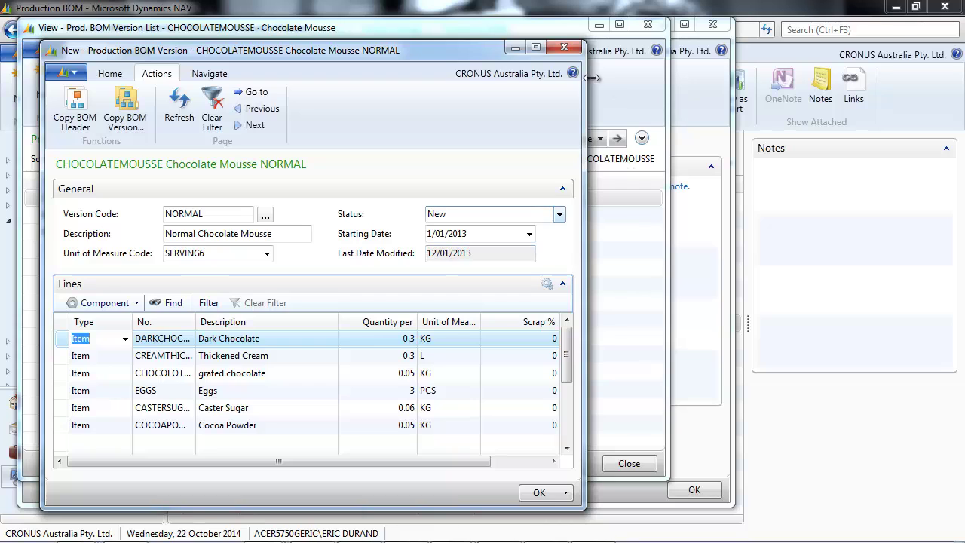
click(564, 48)
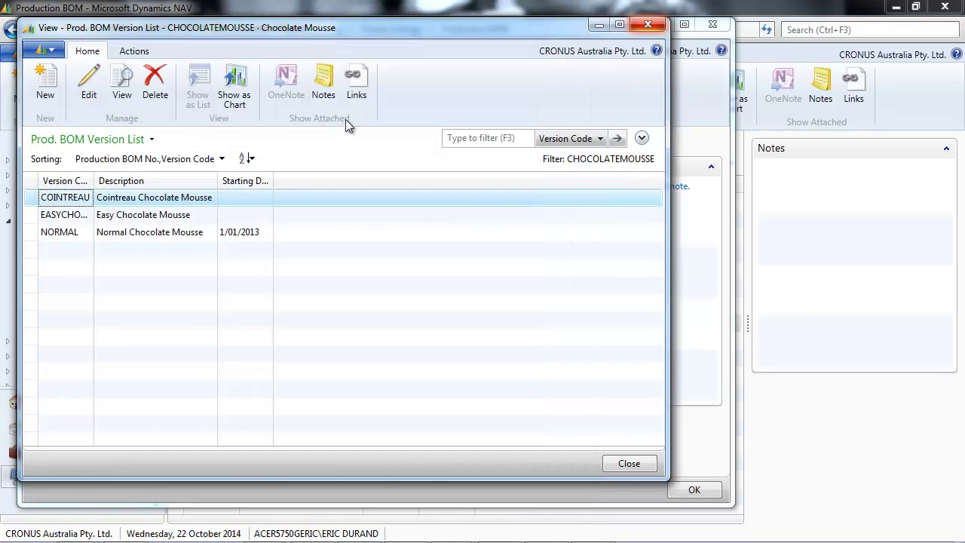
click(657, 29)
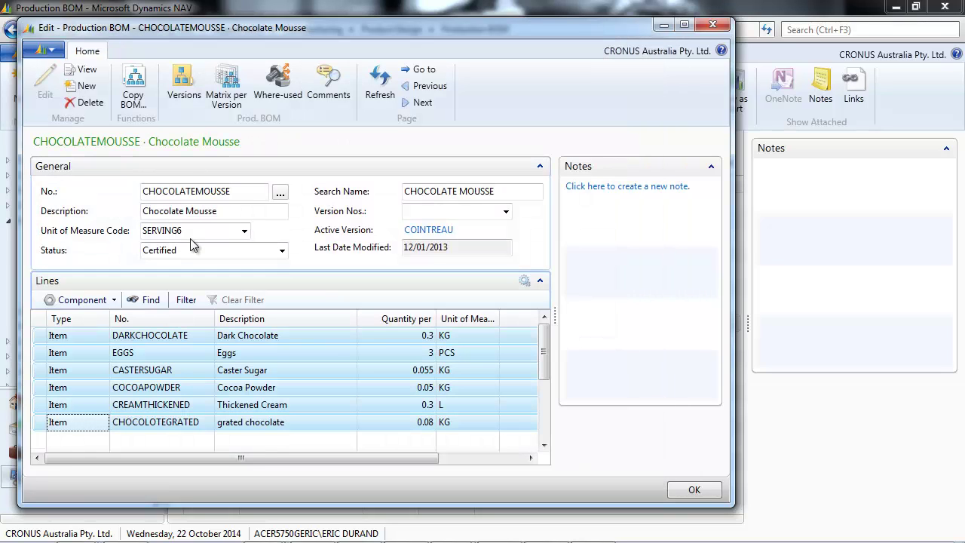
Show the matrix per version for the Chocolate Mousse BOM, widen the Item No. column to compare components, and close the matrix
click(229, 83)
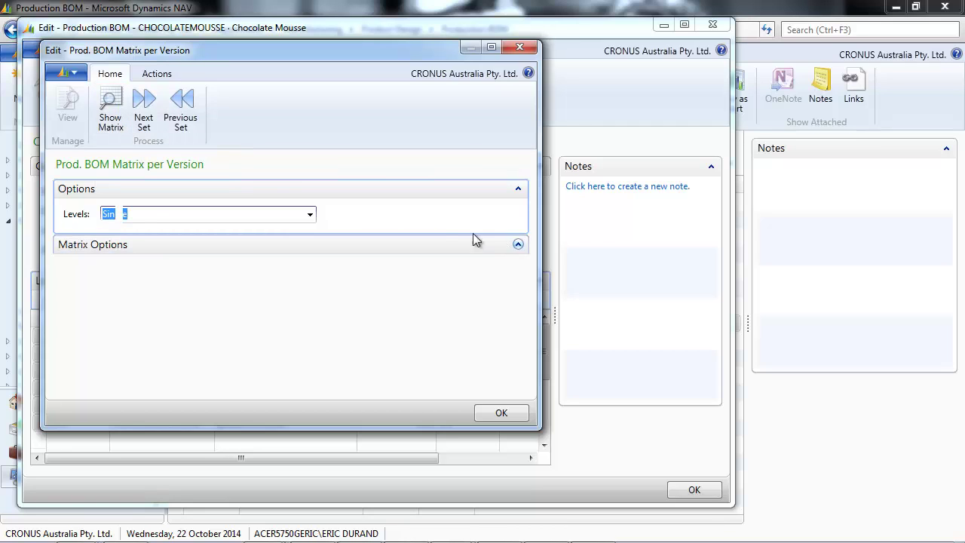
click(517, 244)
click(110, 106)
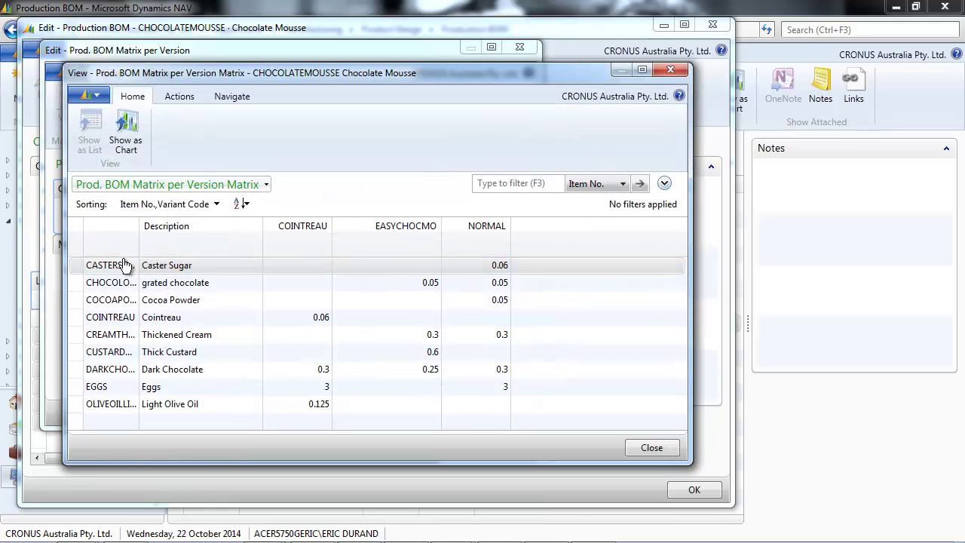
drag(141, 241, 183, 239)
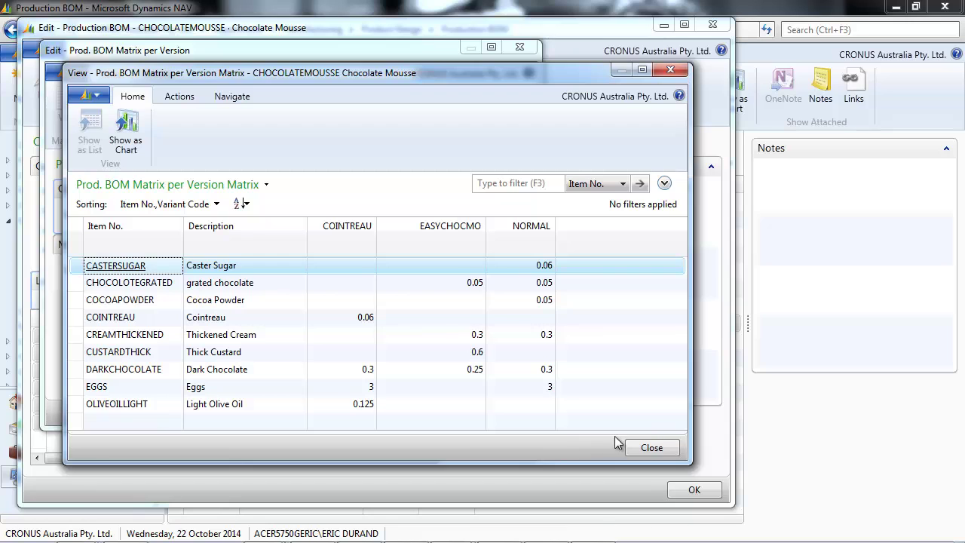
click(651, 447)
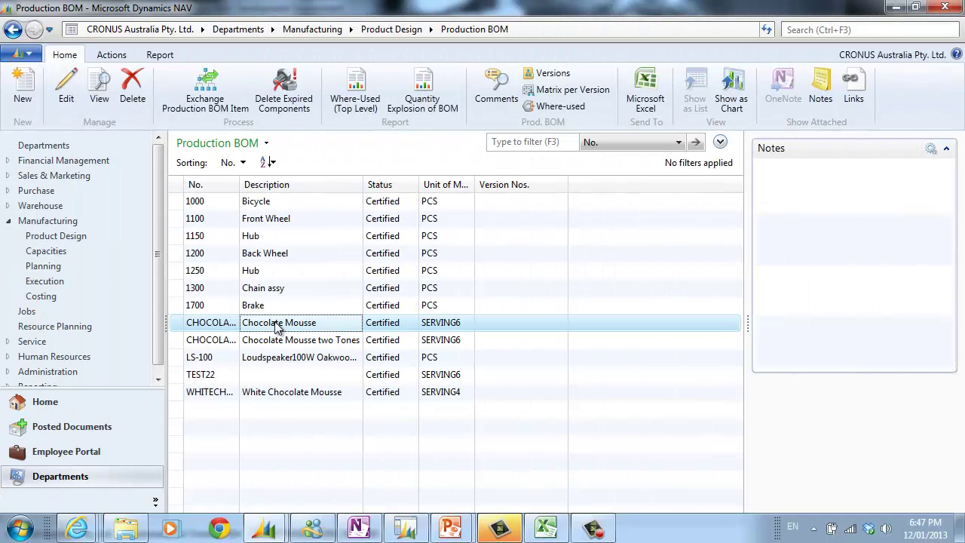
Check the starting dates in the Chocolate Mousse version list with the Starting Date column widened, then return to the BOM card
key(ctrl+n)
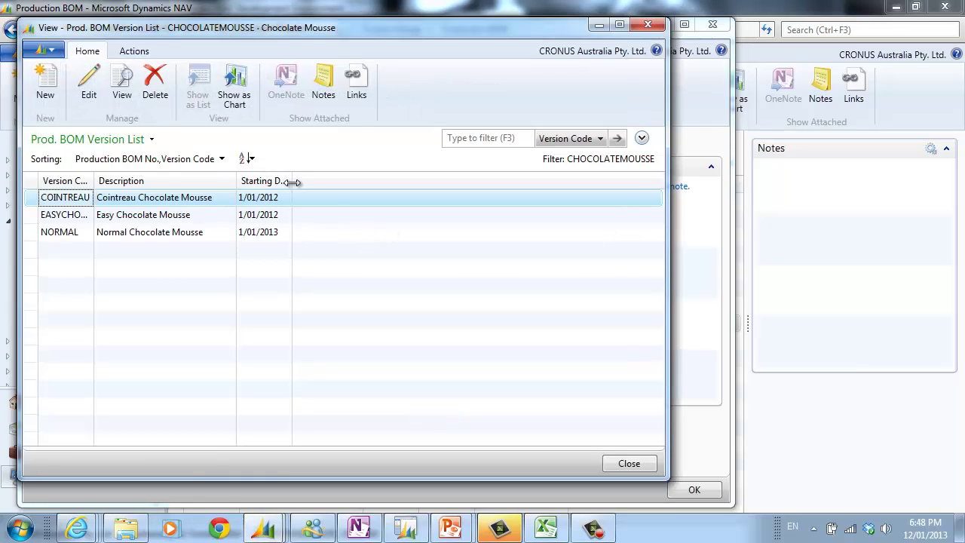
drag(292, 182, 356, 182)
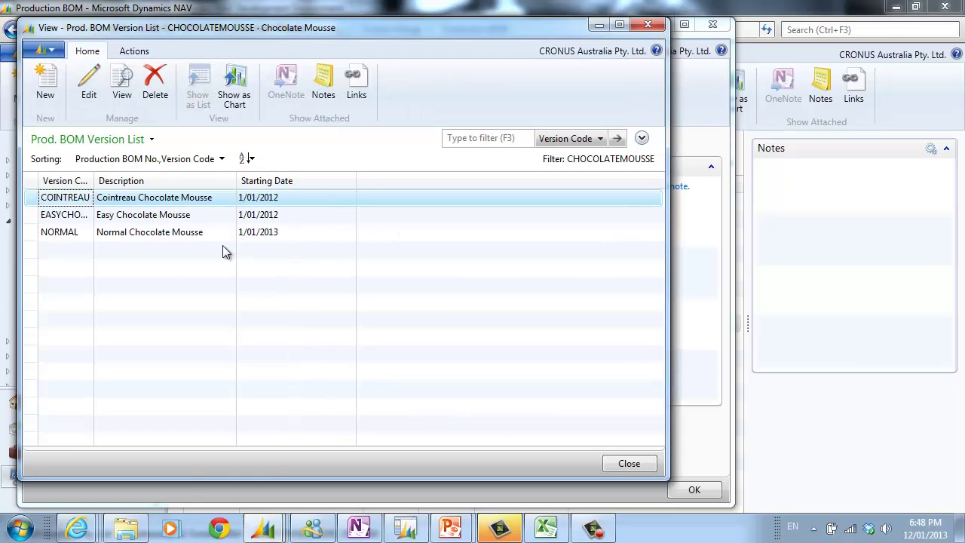
click(647, 26)
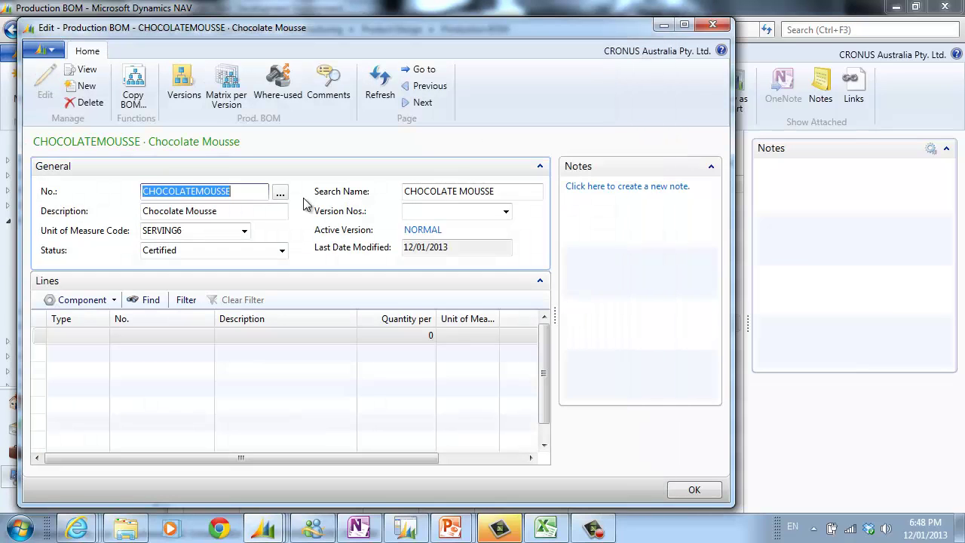
Examine the active version's card from the Chocolate Mousse BOM, then close it and return to the BOM list
click(422, 231)
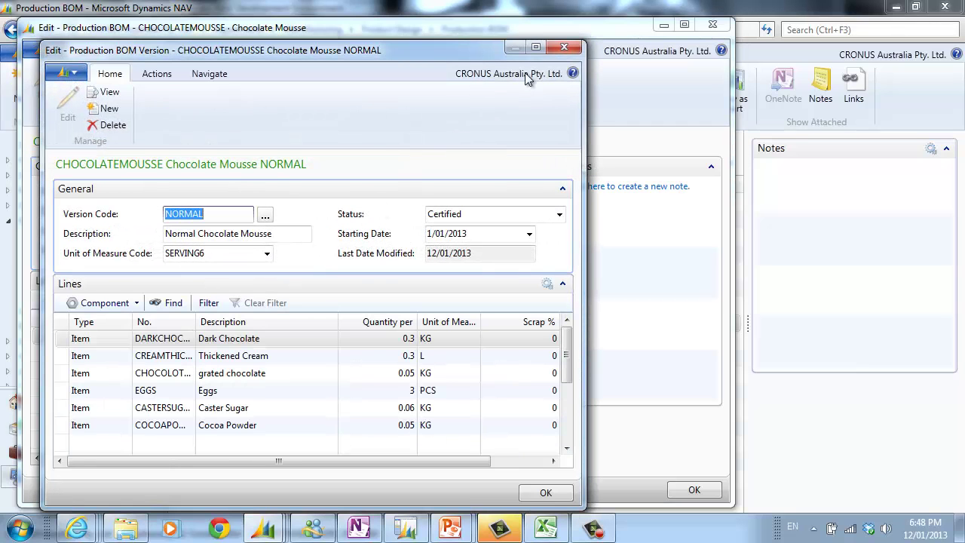
click(562, 48)
click(712, 24)
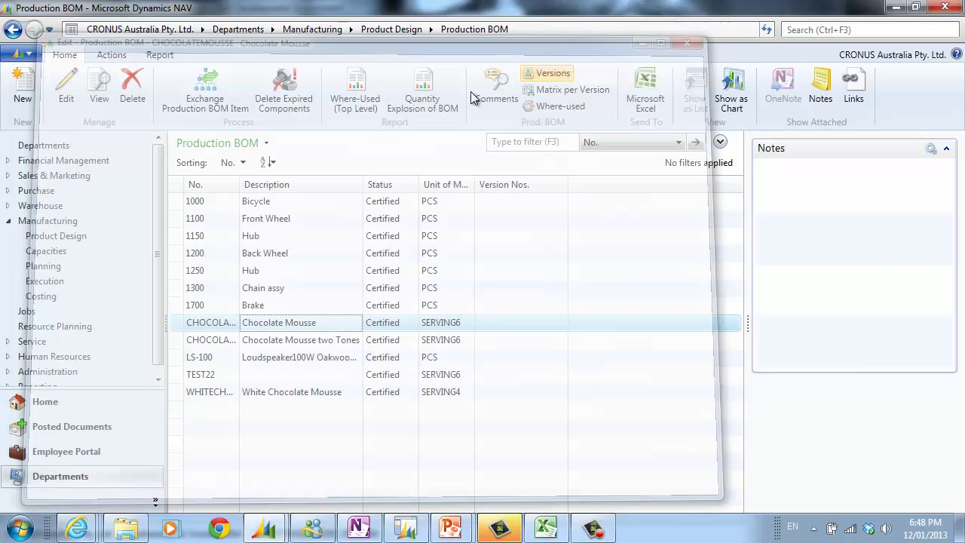
Go to the Manufacturing department's Execution area and start a new released production order
click(334, 29)
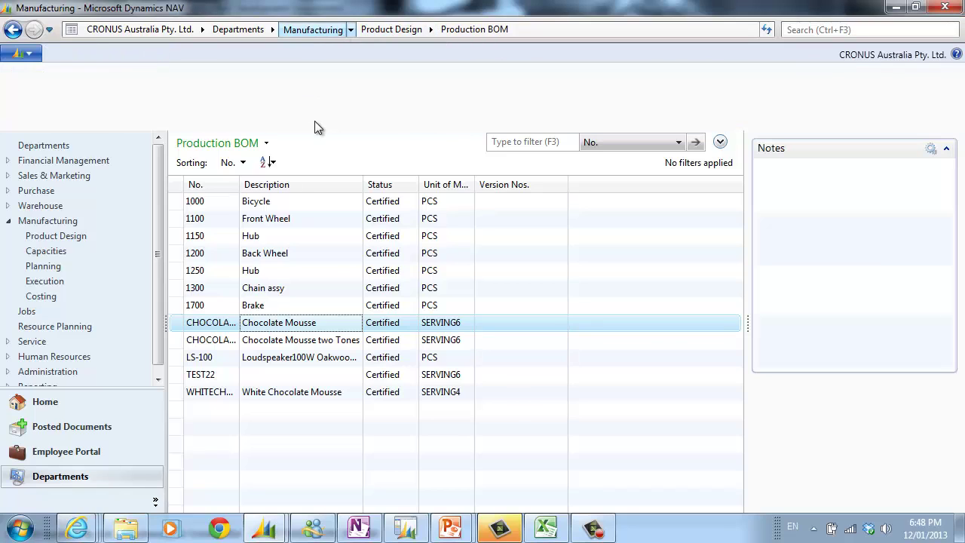
click(417, 122)
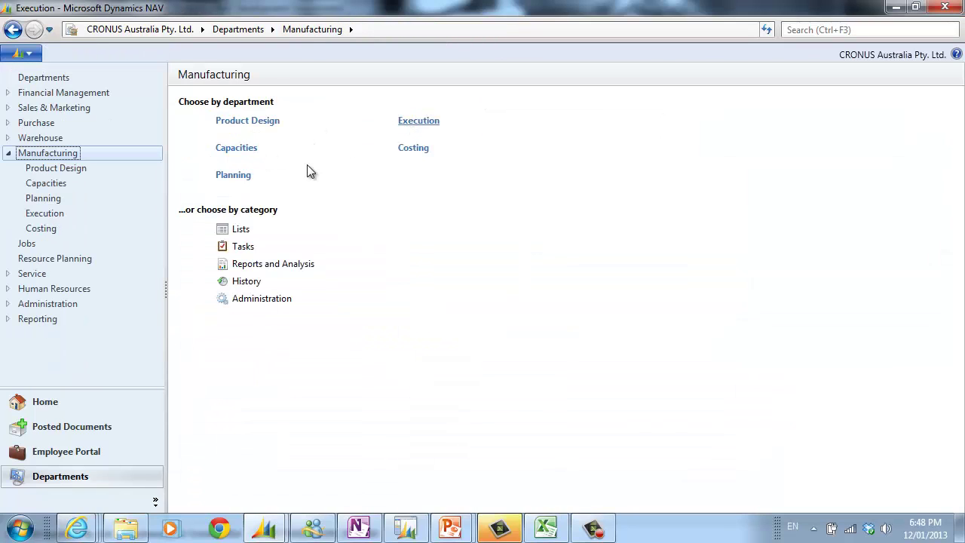
click(245, 147)
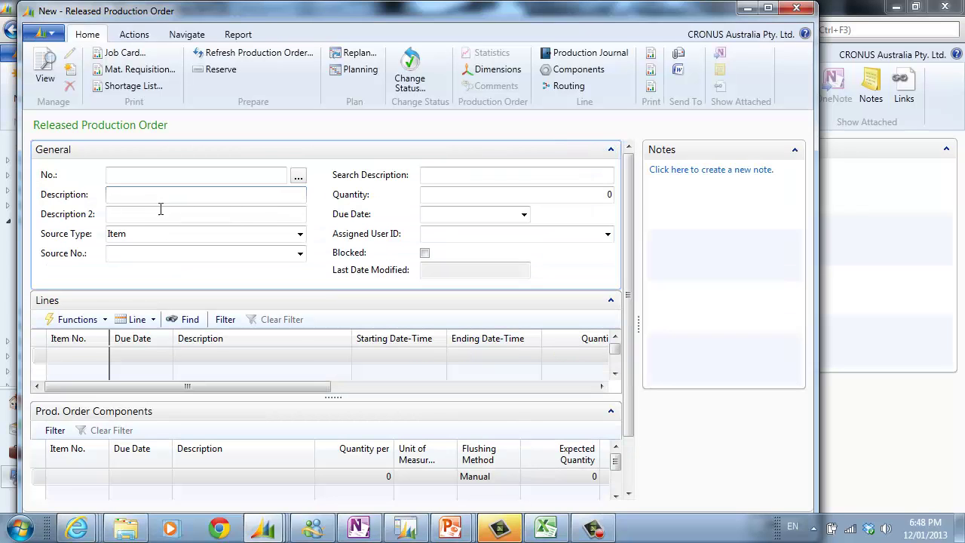
Set the released production order's source item to CHOCOLATEMOUSSE and its quantity to 1
click(154, 258)
text(choc)
key(Tab)
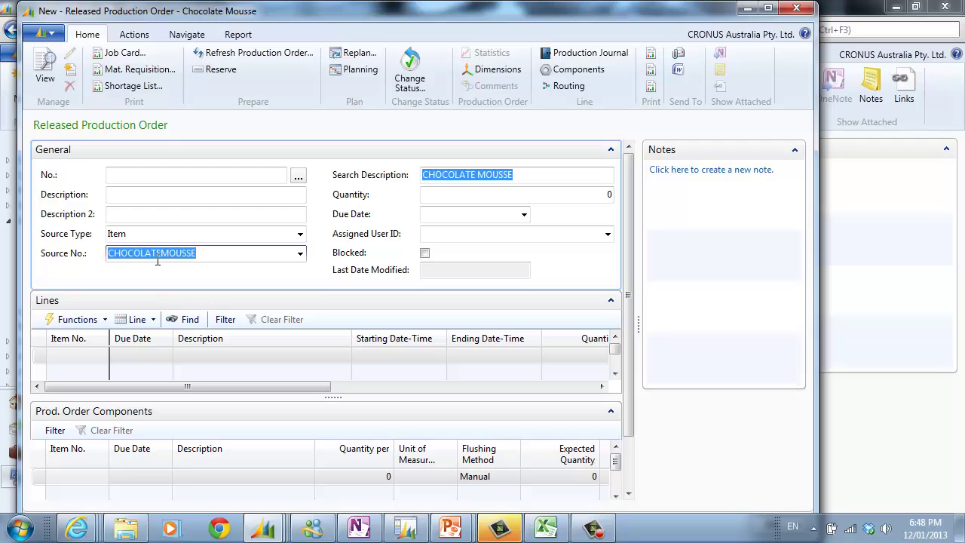
key(Tab)
text(1)
key(Tab)
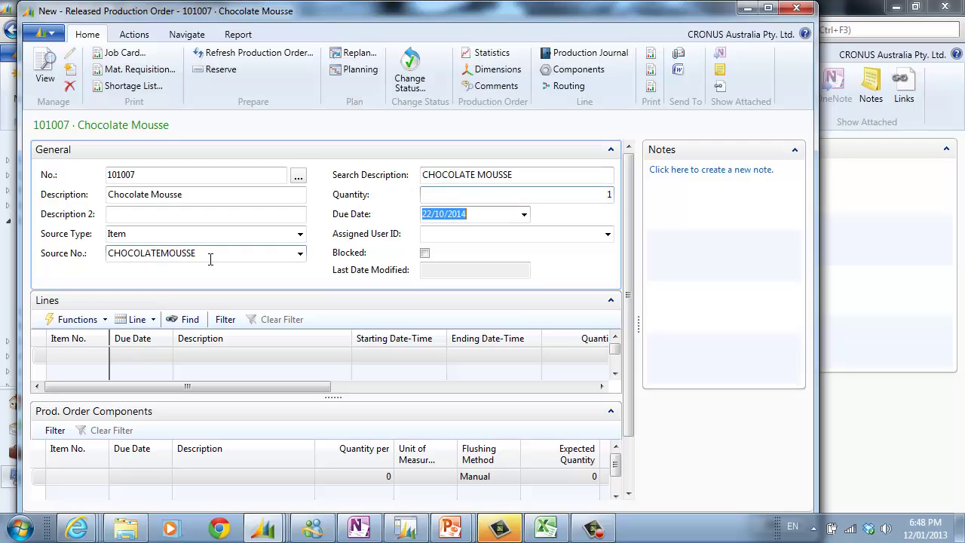
Refresh the Chocolate Mousse production order and examine its calculated components, with the Lines and General sections collapsed
click(253, 59)
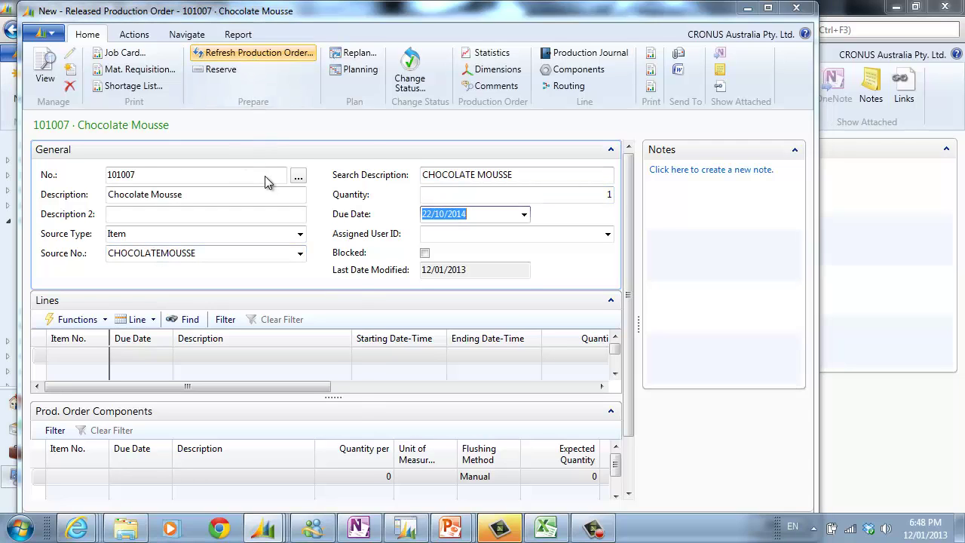
click(269, 474)
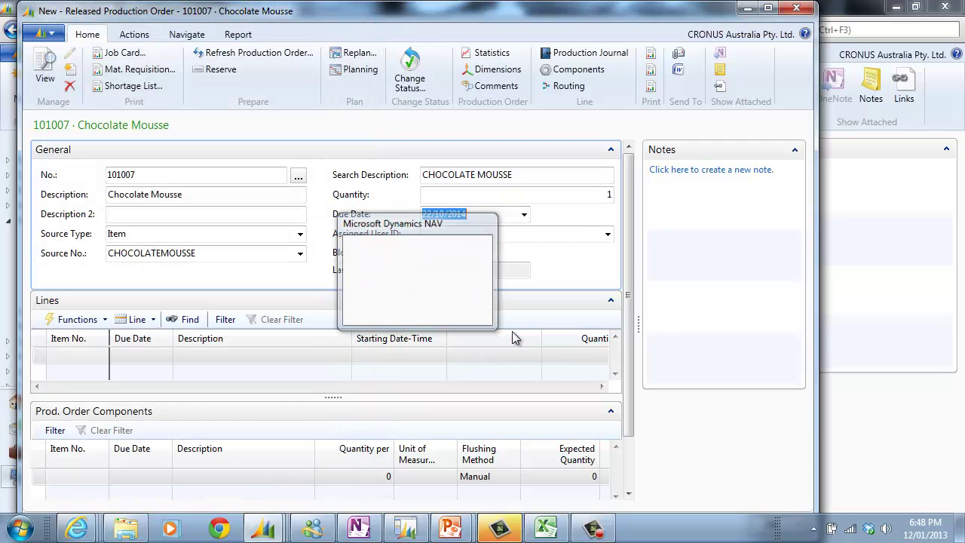
click(611, 300)
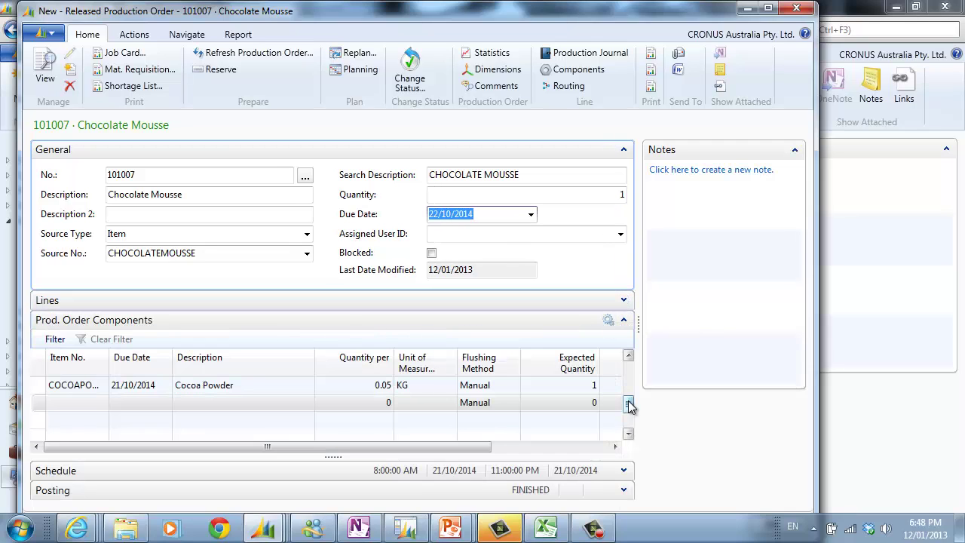
drag(624, 403, 628, 368)
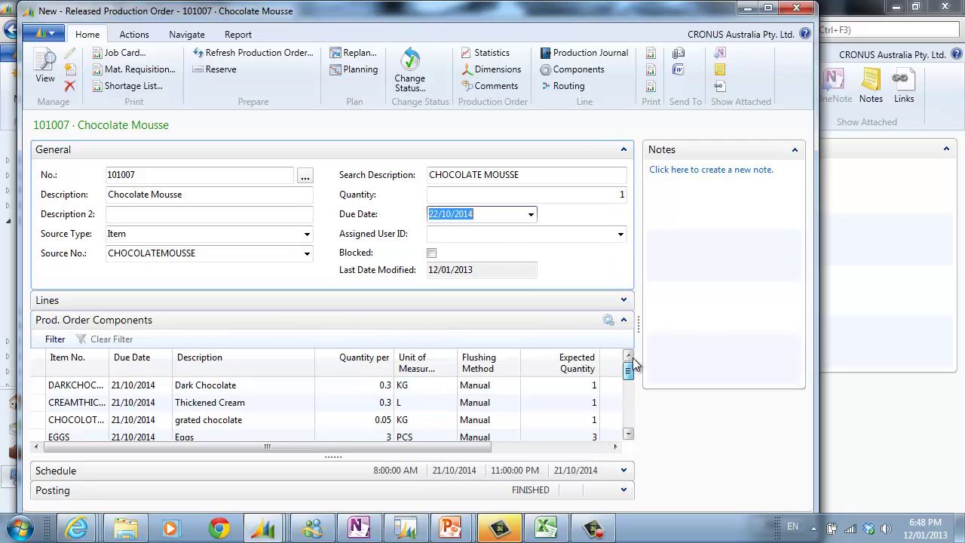
click(623, 149)
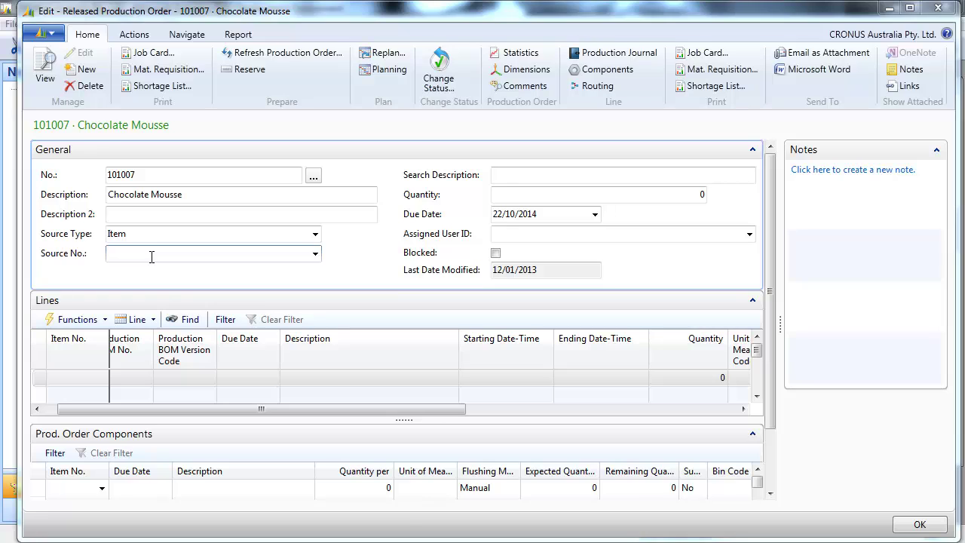
Enter CHOCOLATEMOUSSE as the production order's source number again and set the quantity to 2
click(152, 256)
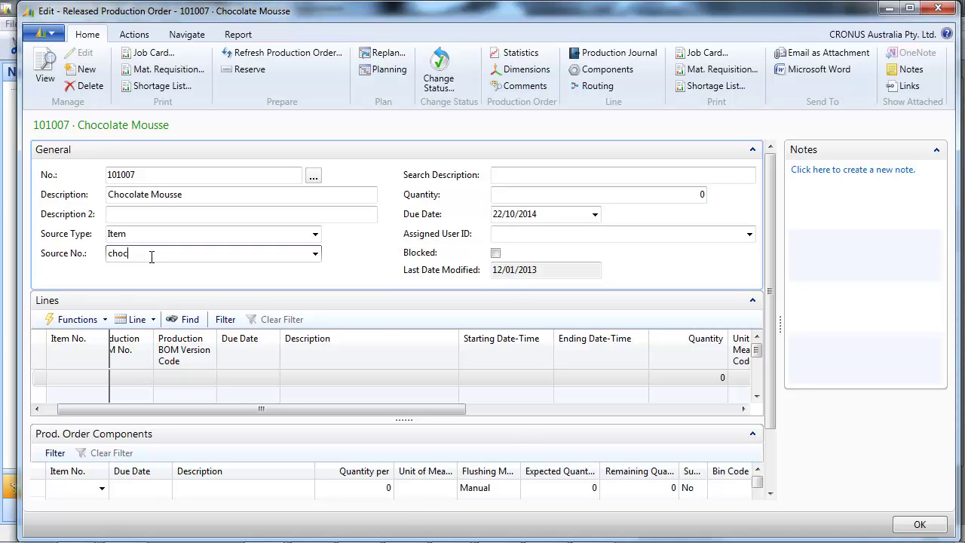
key(Tab)
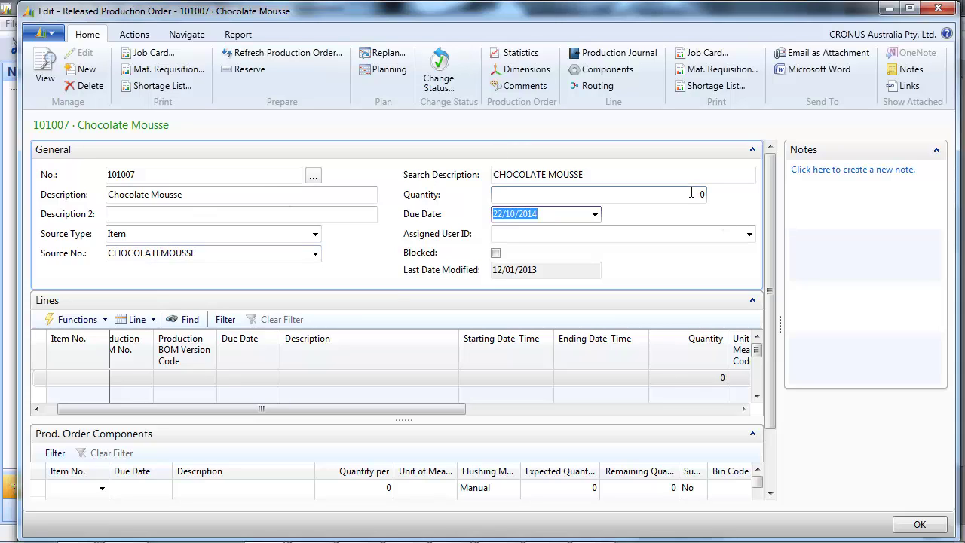
click(694, 193)
key(Tab)
Check which columns are chosen for the production order lines and close the column selection
right_click(194, 341)
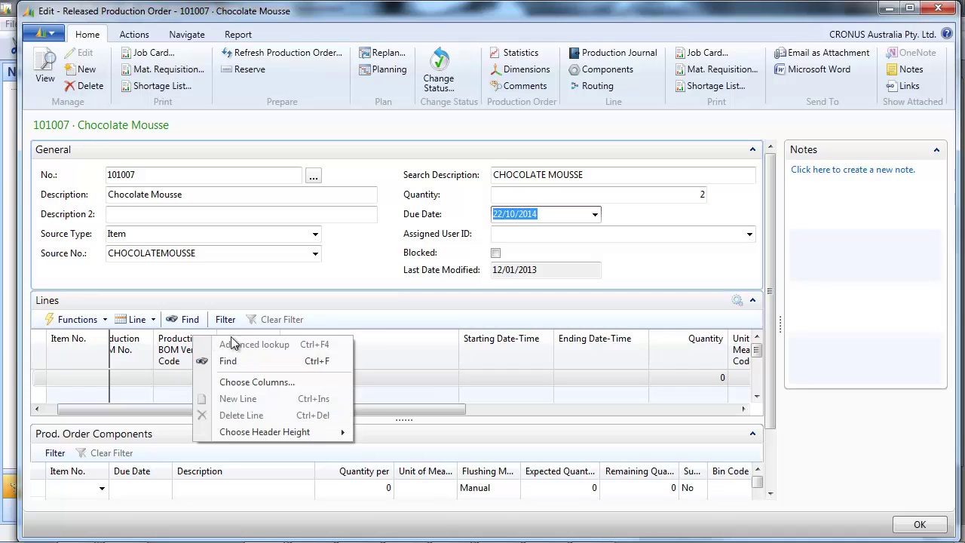
click(254, 382)
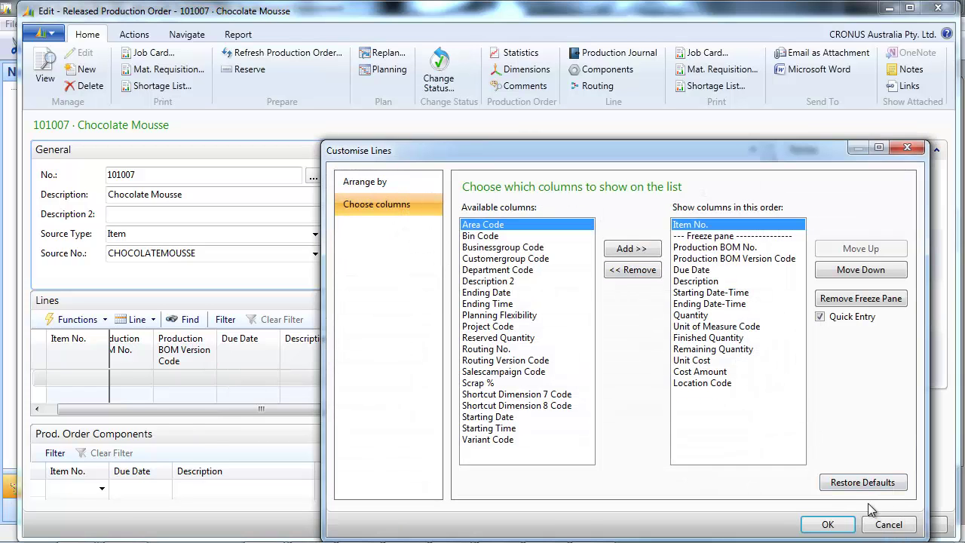
click(886, 524)
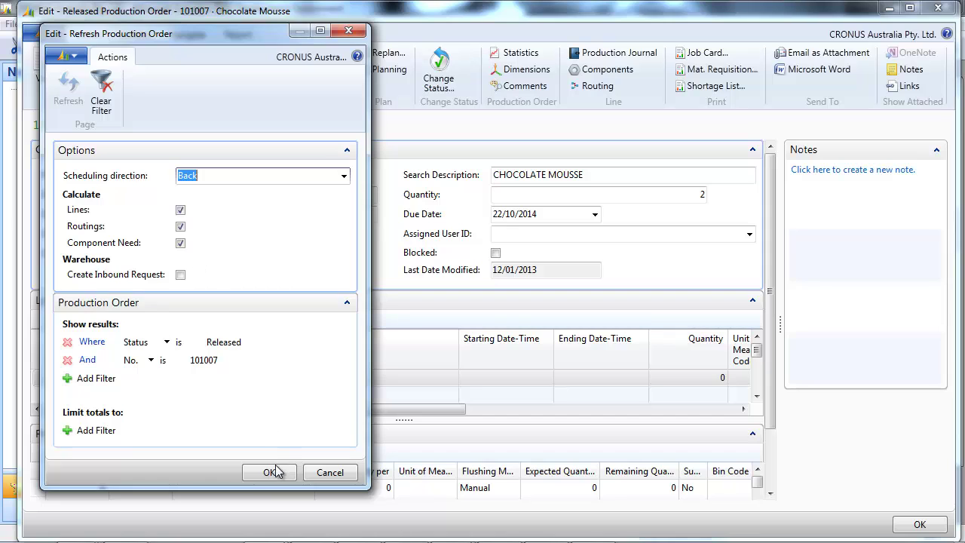
Refresh the production order with back scheduling and lines, routings and component need calculated, then collapse General to inspect the components
click(273, 470)
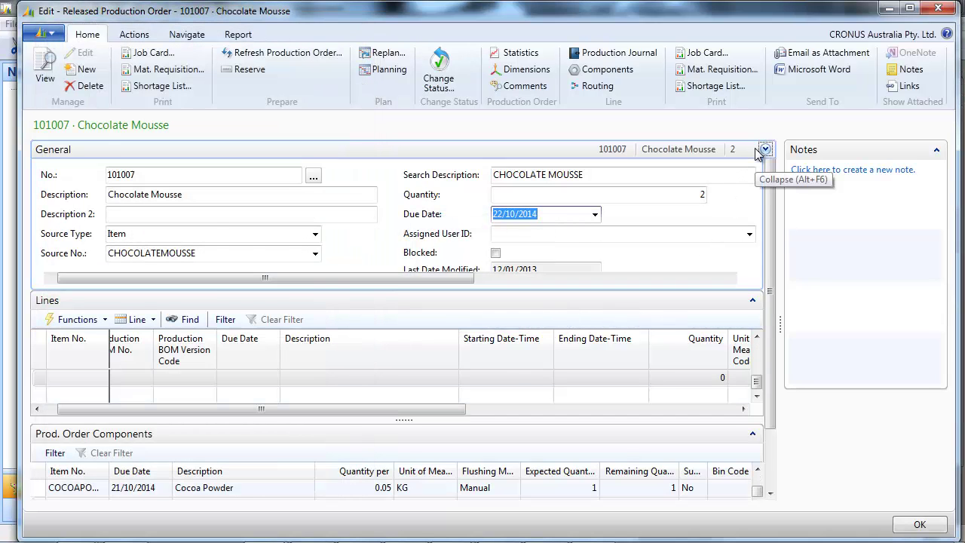
click(764, 150)
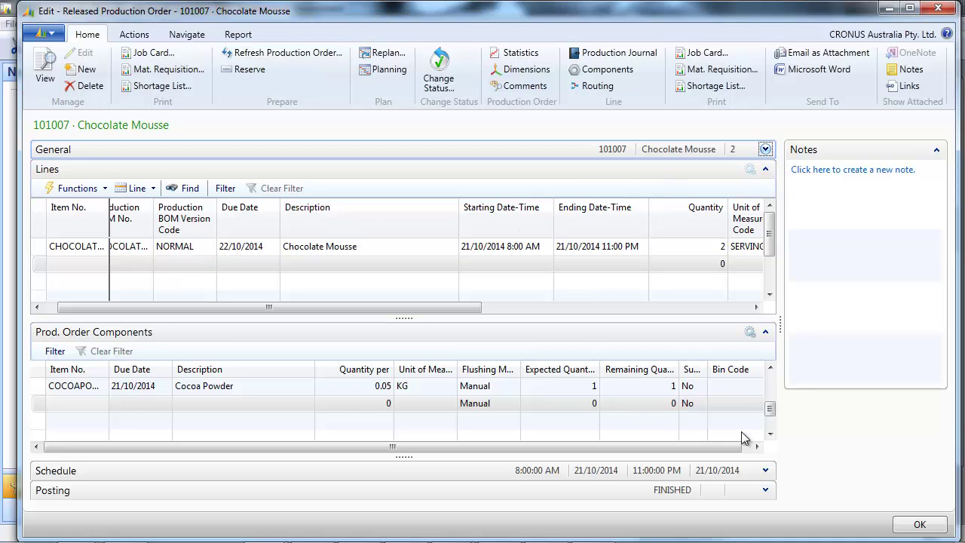
drag(769, 411, 771, 383)
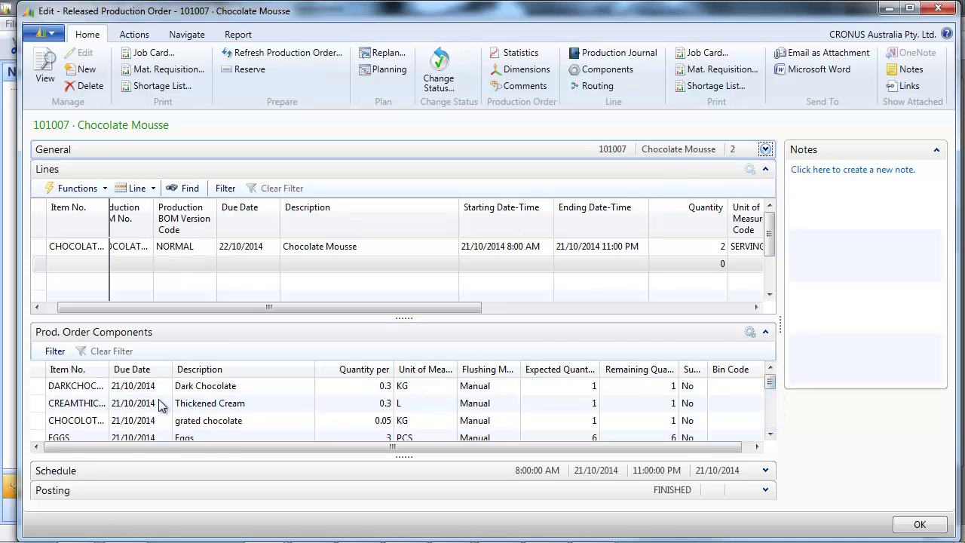
Change the Production BOM Version Code on the Chocolate Mousse order line to COINTREAU
click(205, 248)
click(209, 248)
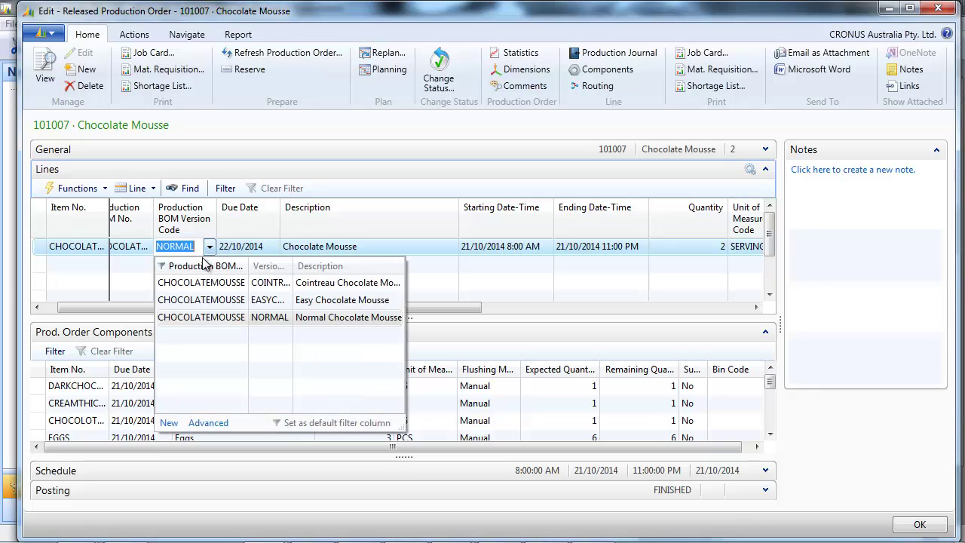
click(227, 283)
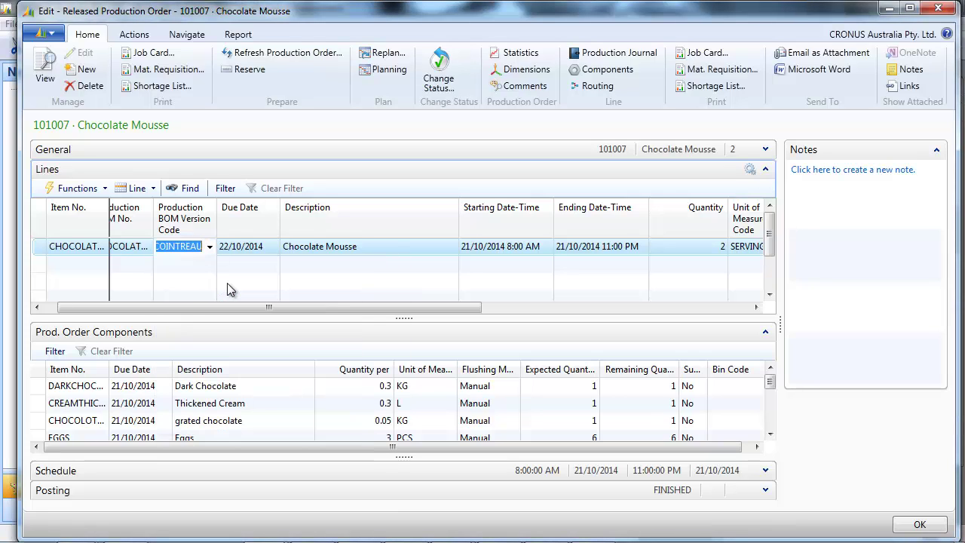
click(317, 246)
Refresh the production order with line calculation turned off and look through the recalculated components
click(244, 53)
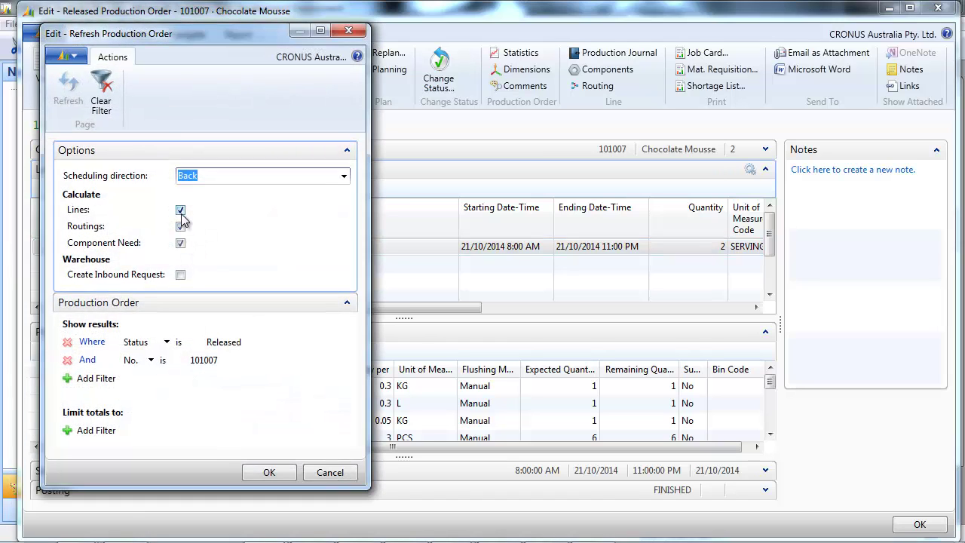
click(180, 211)
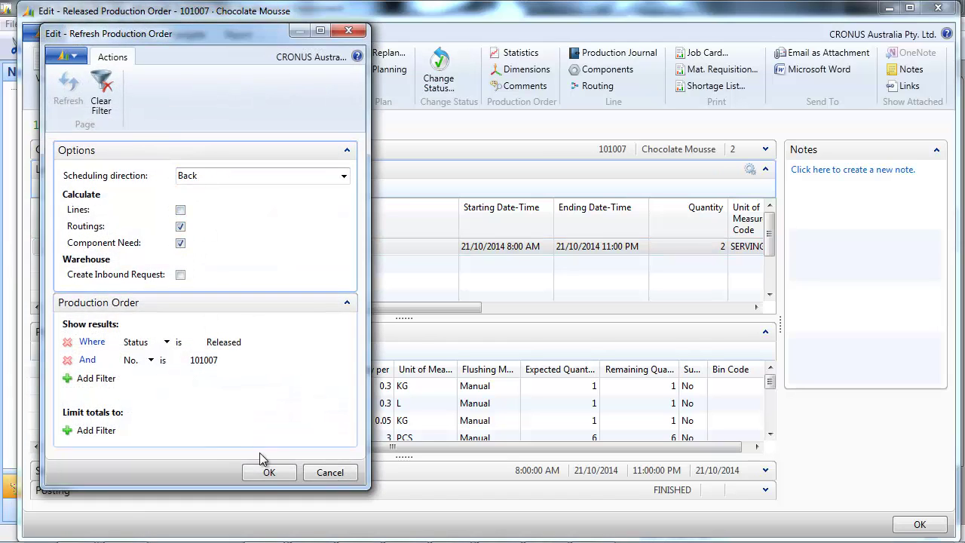
click(269, 470)
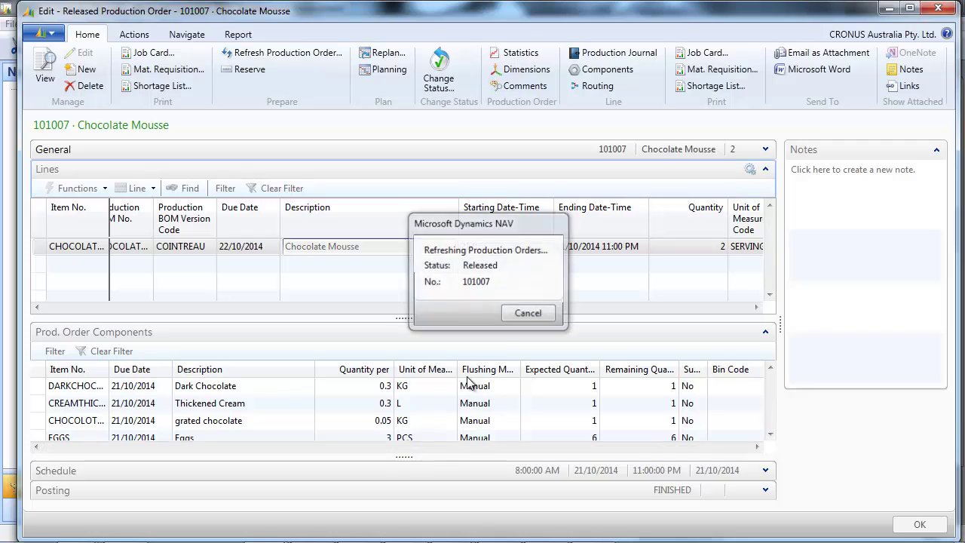
click(769, 407)
scroll(771, 404, up, 1)
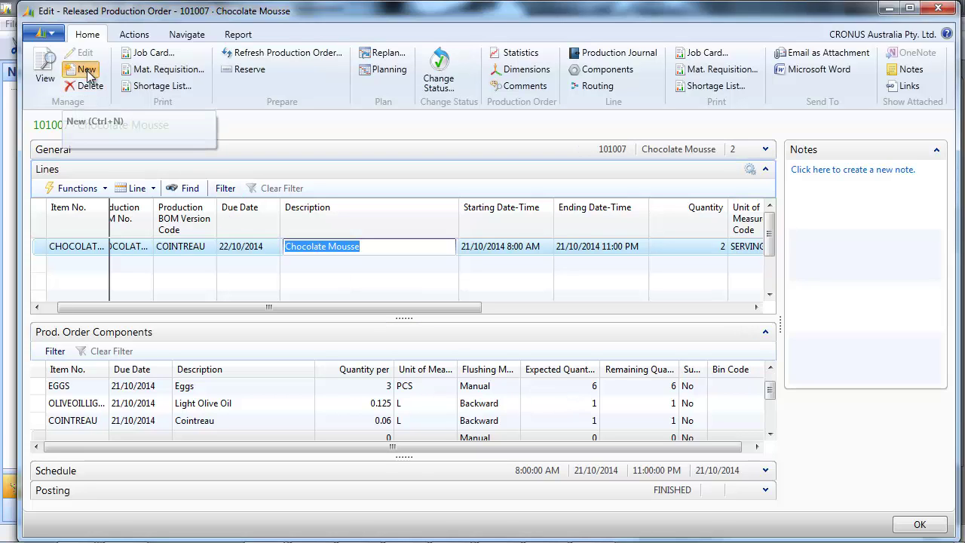
Create another released production order without a source number and set its posting location code to BLUE
key(ctrl+n)
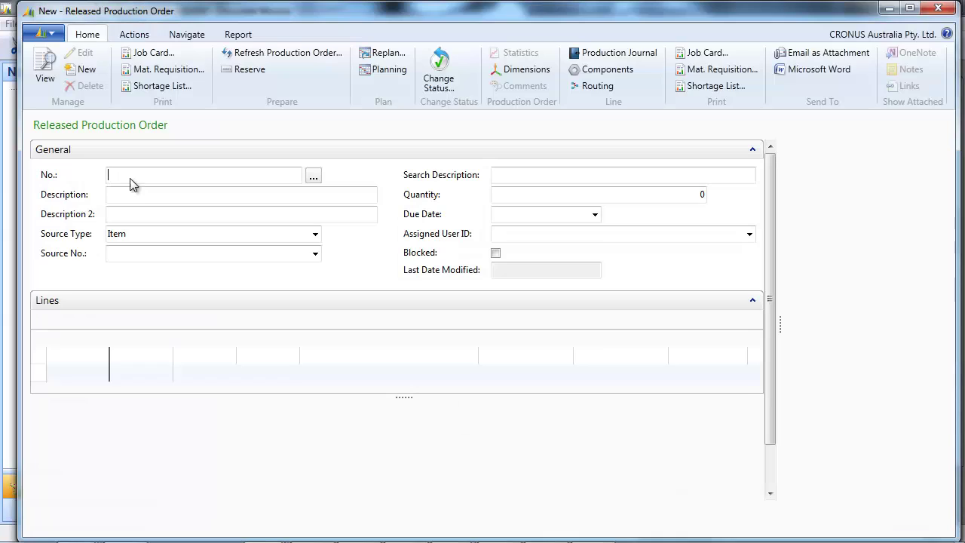
click(141, 194)
click(130, 253)
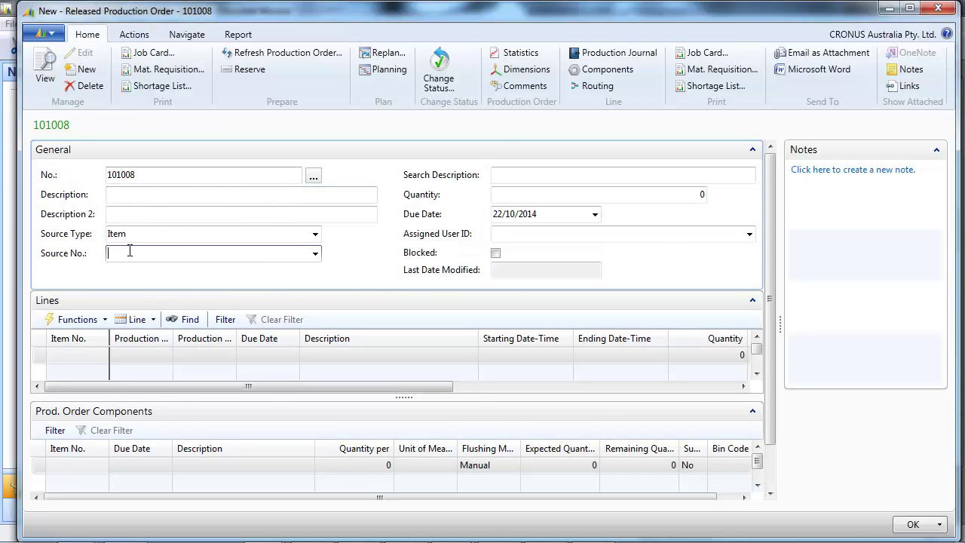
click(315, 253)
click(770, 416)
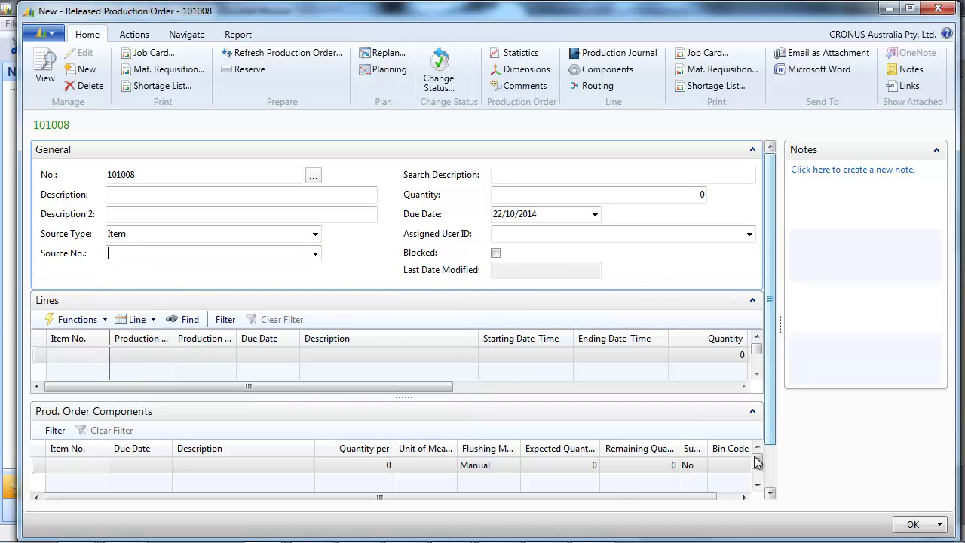
click(769, 492)
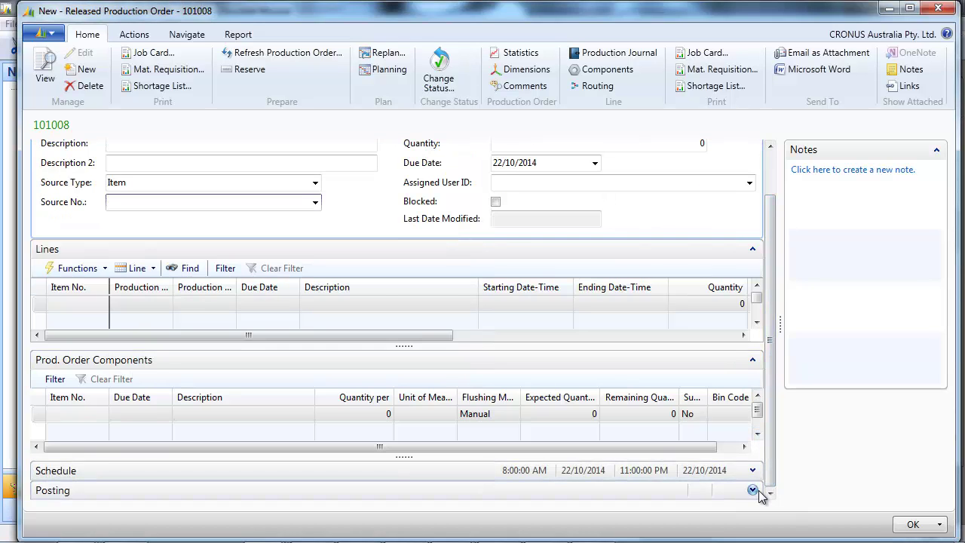
click(752, 490)
click(548, 441)
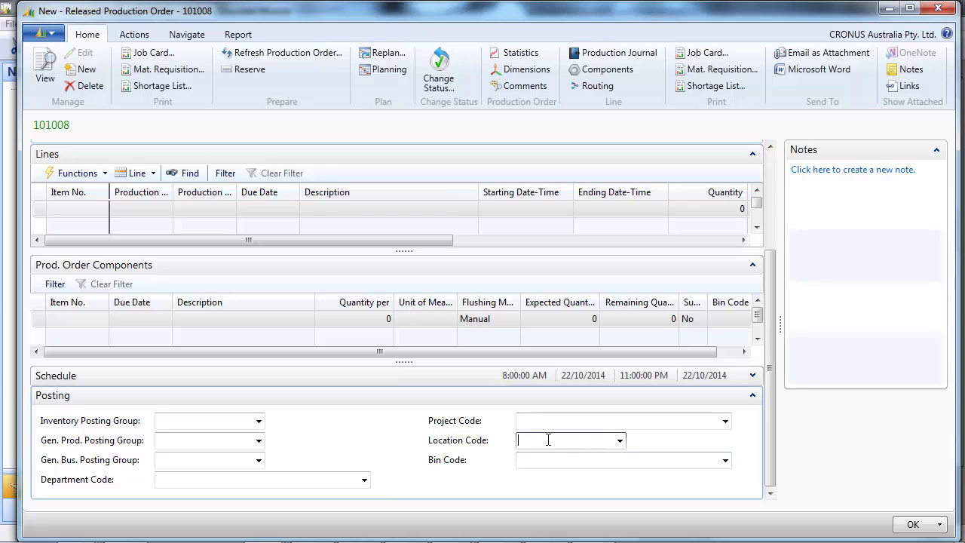
text(b)
key(Tab)
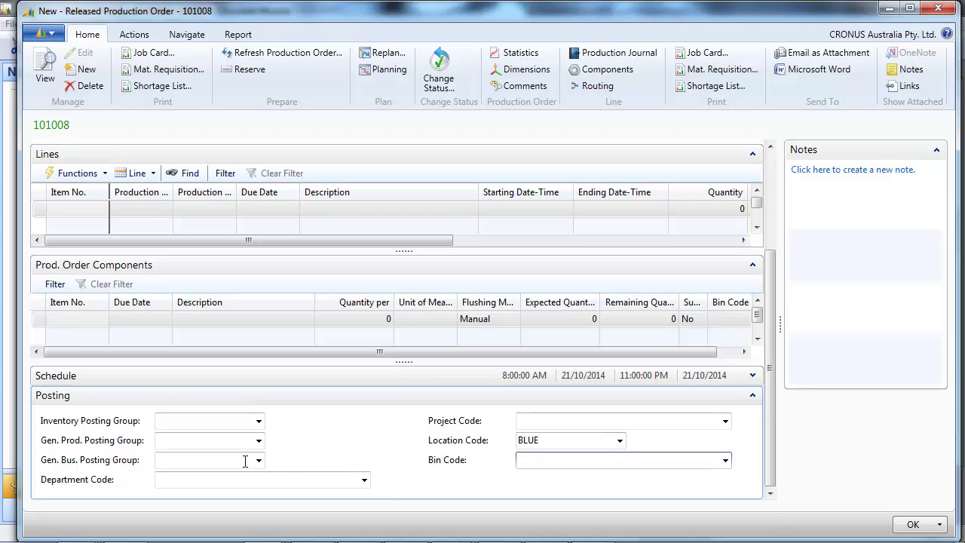
click(210, 461)
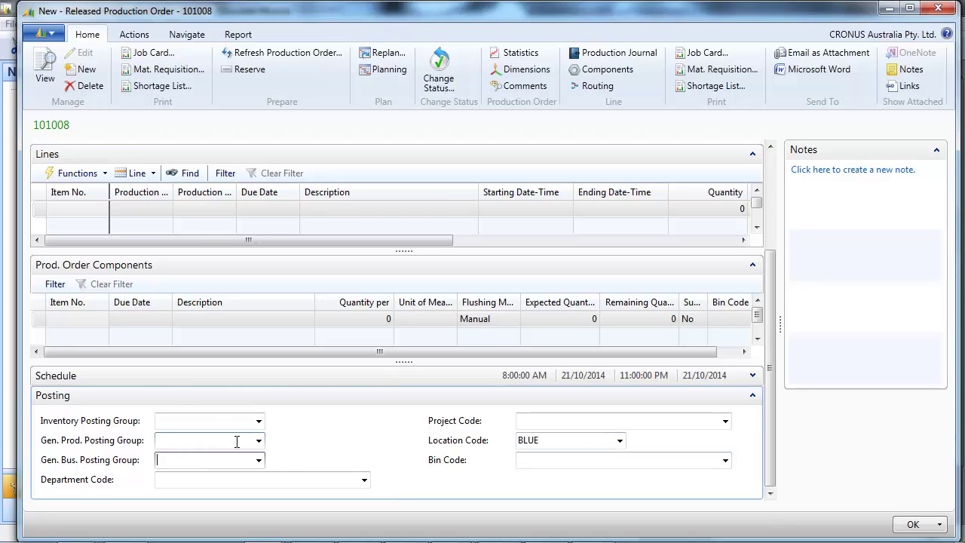
Add a CHOCOLATEMOUSSE line to the new production order and set its BOM version code to COINTREAU
click(140, 221)
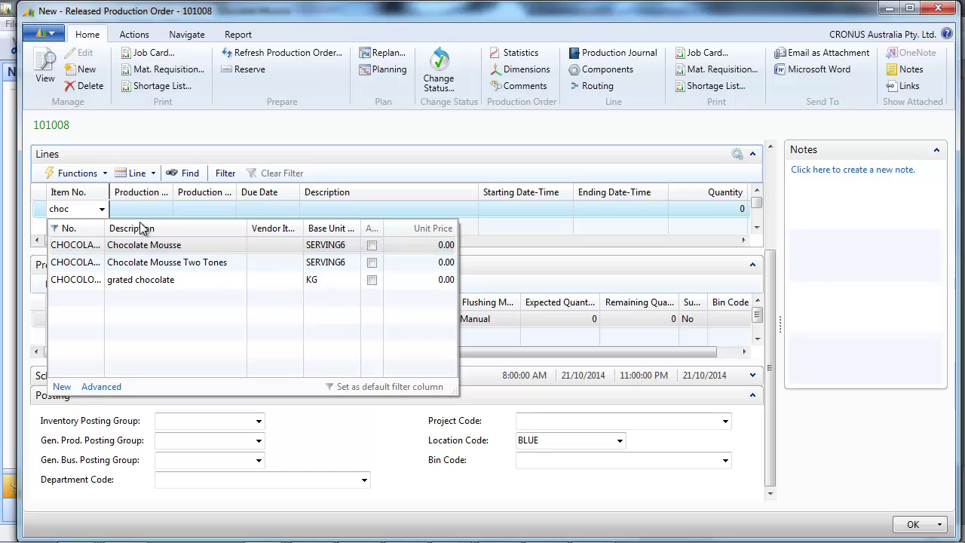
key(Tab)
key(Tab)
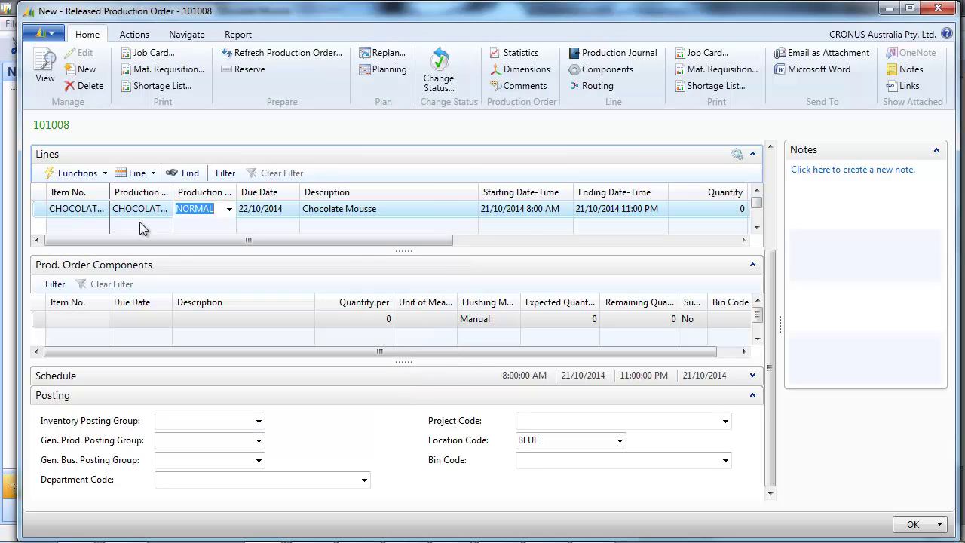
text(c)
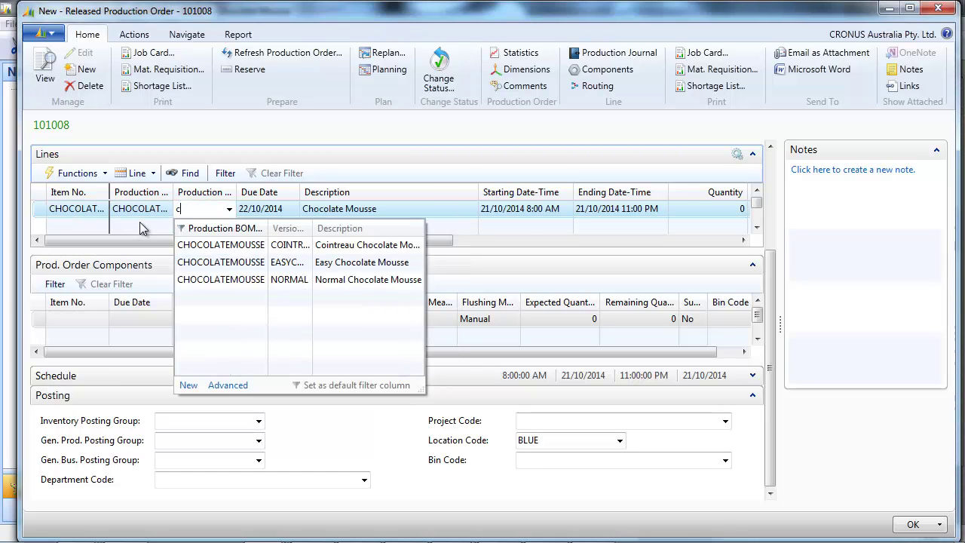
key(Down)
key(Return)
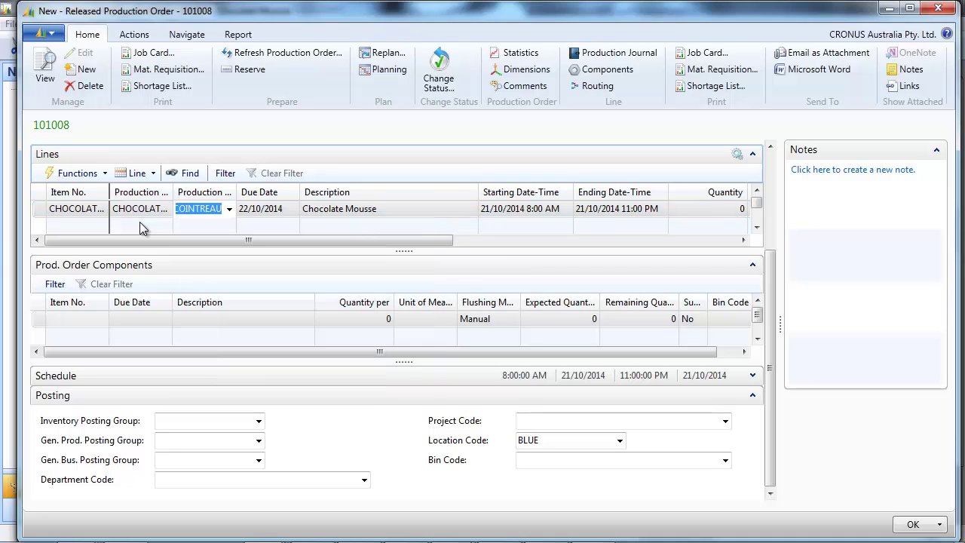
Set the quantity of the Chocolate Mousse line on the new production order to 2
key(Tab)
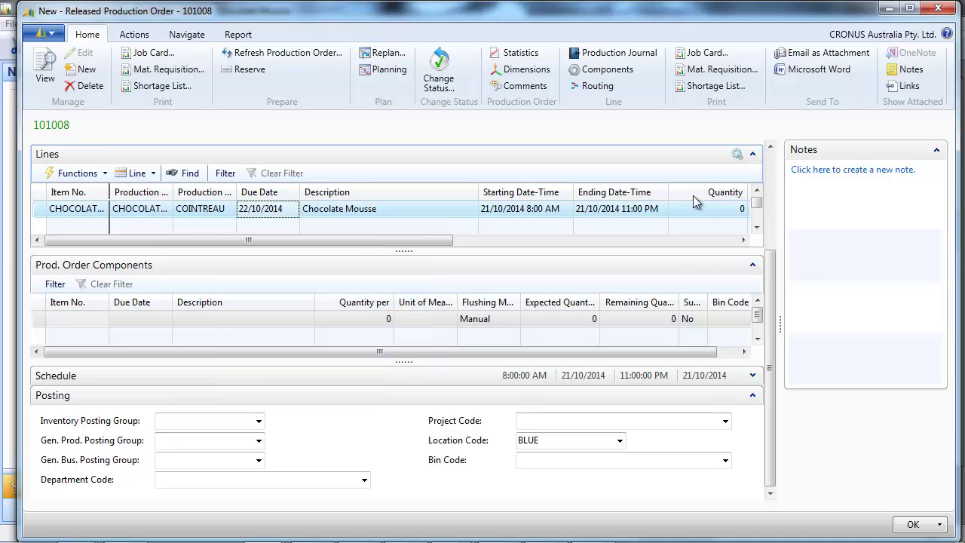
click(715, 212)
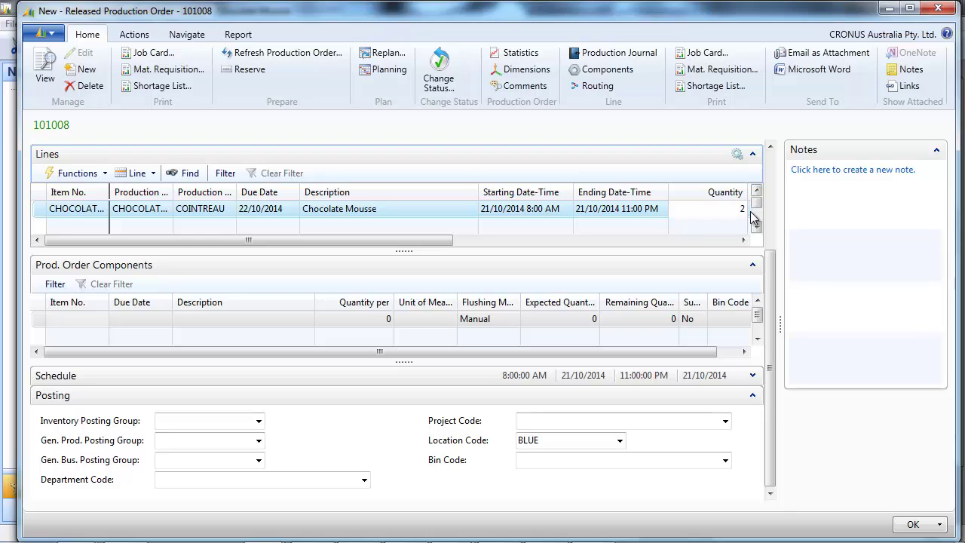
key(Return)
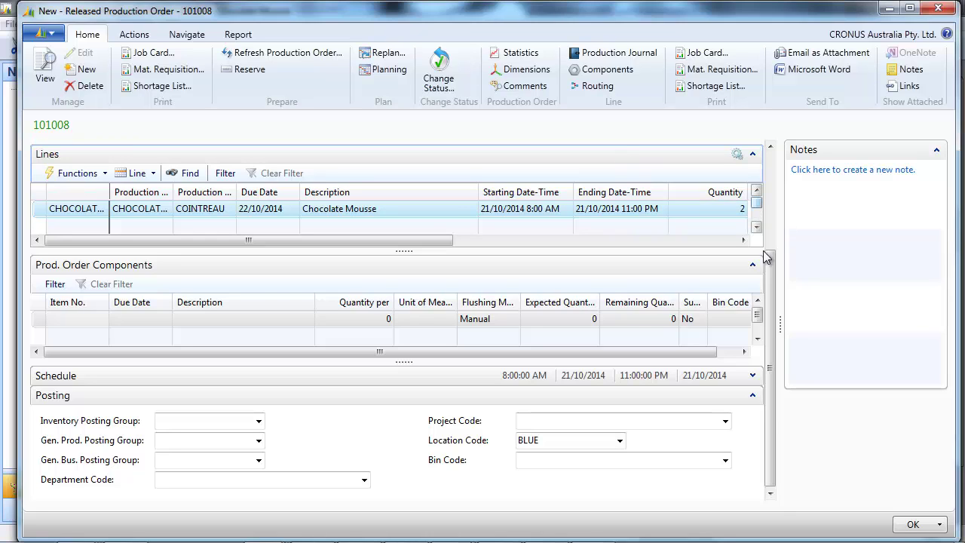
Refresh the production order with line calculation turned off, keeping backward scheduling and the routings and component need calculations
drag(770, 269, 771, 184)
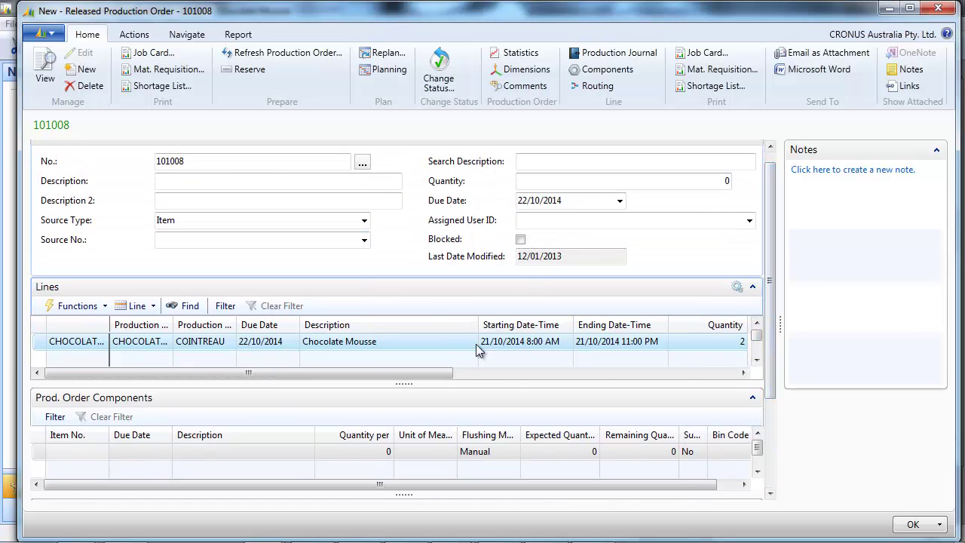
click(270, 56)
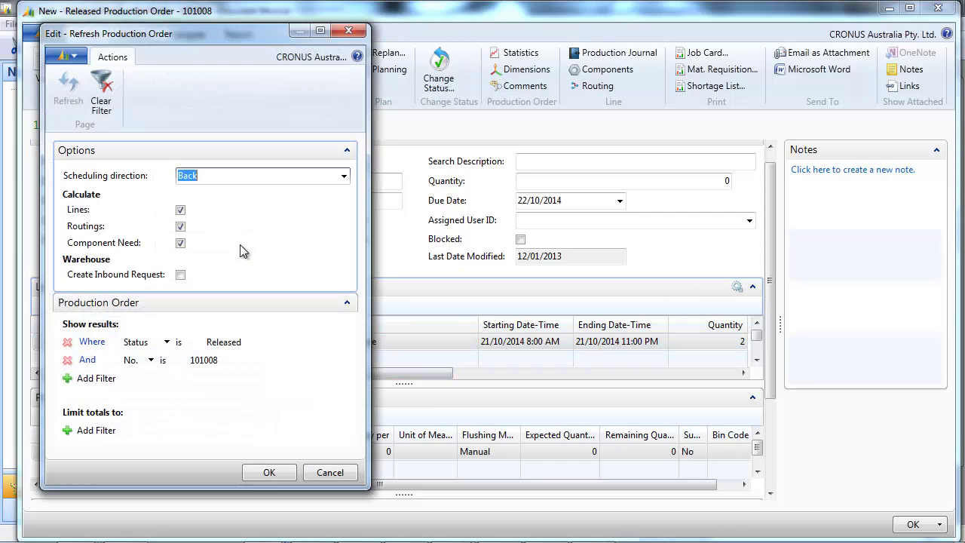
click(180, 242)
click(181, 210)
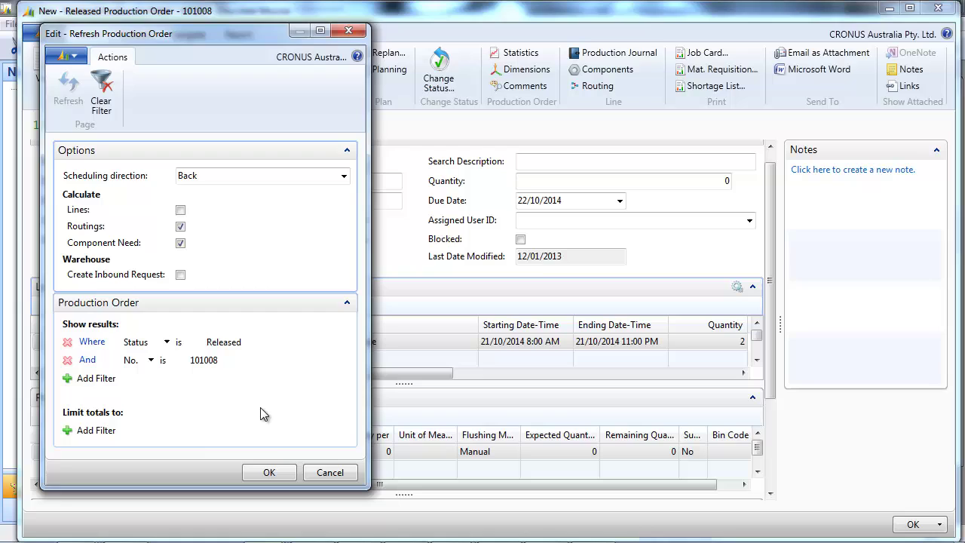
click(269, 472)
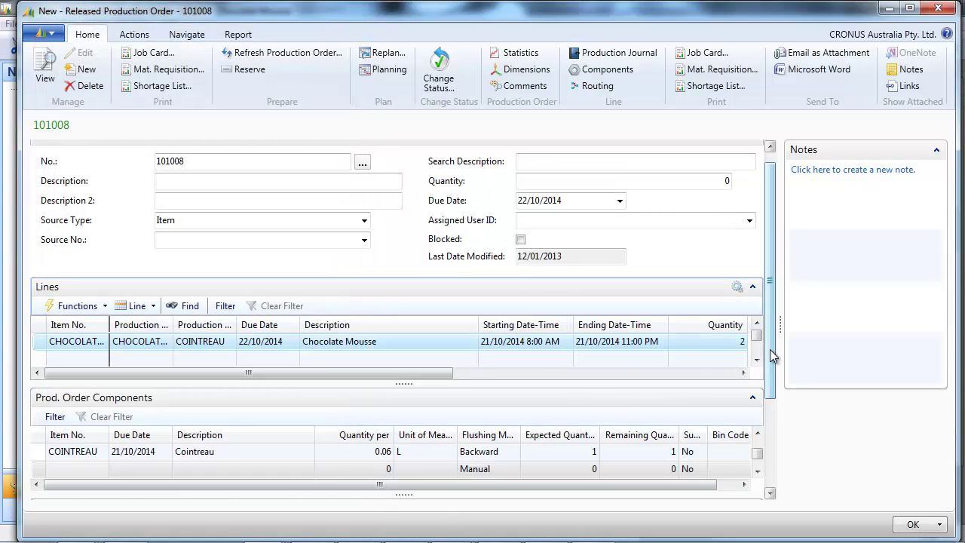
Collapse the General and Posting sections and examine the order's component list from its first entry
scroll(773, 158, up, 1)
click(752, 148)
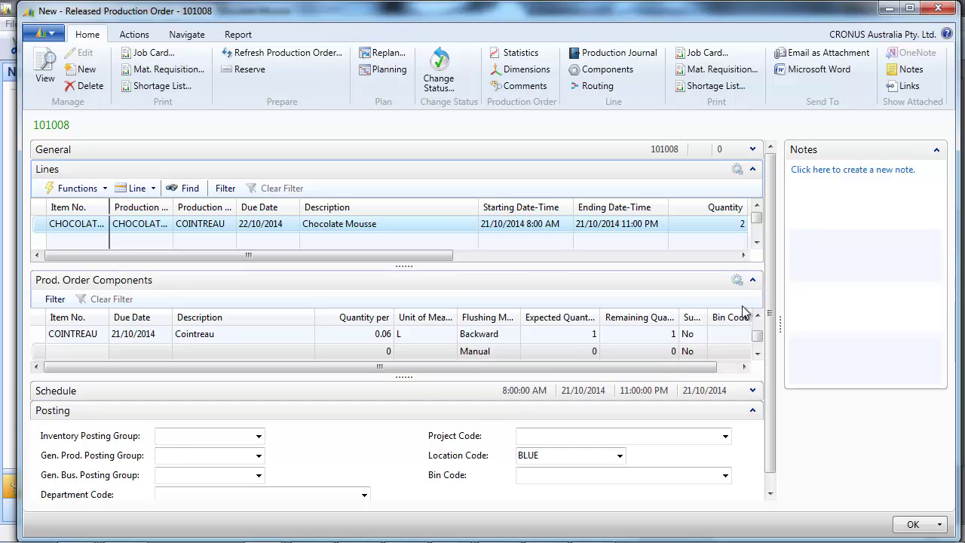
click(751, 410)
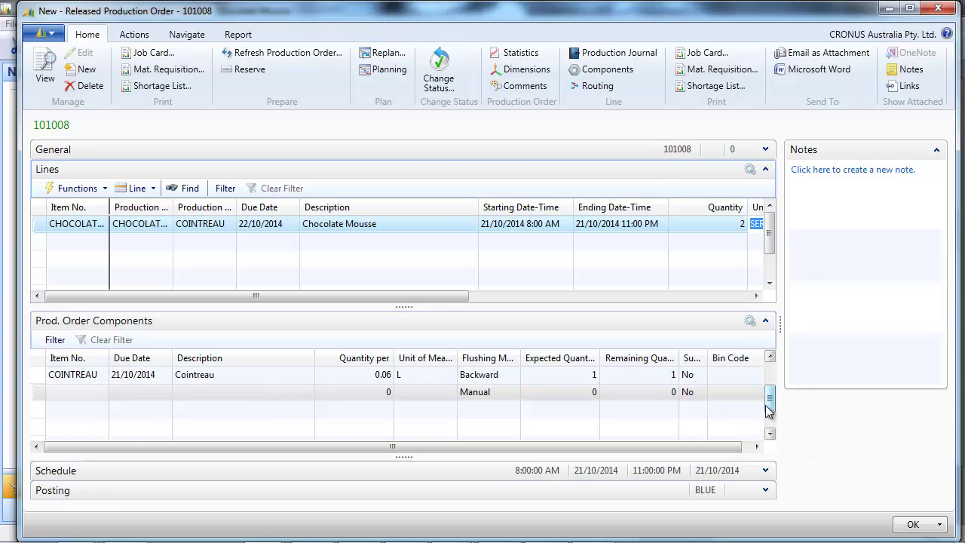
scroll(767, 407, up, 1)
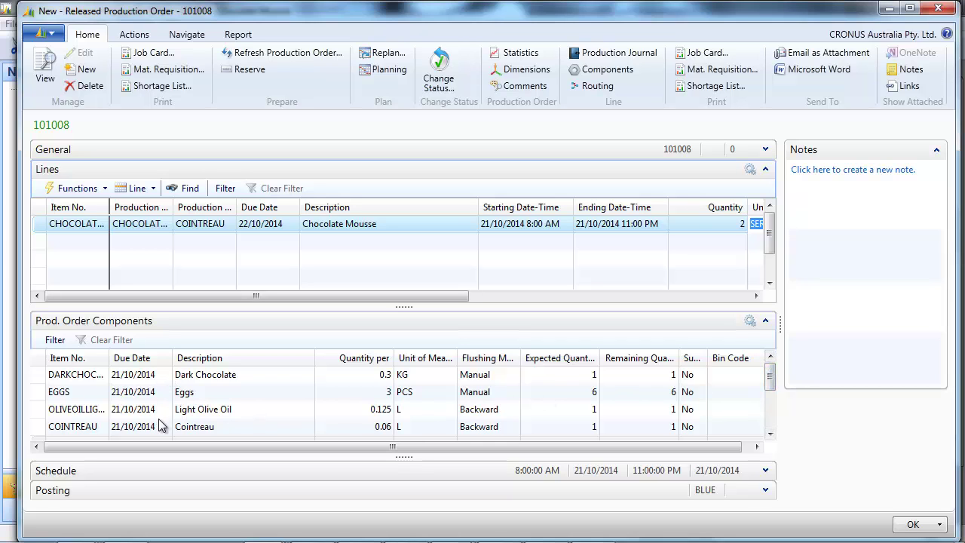